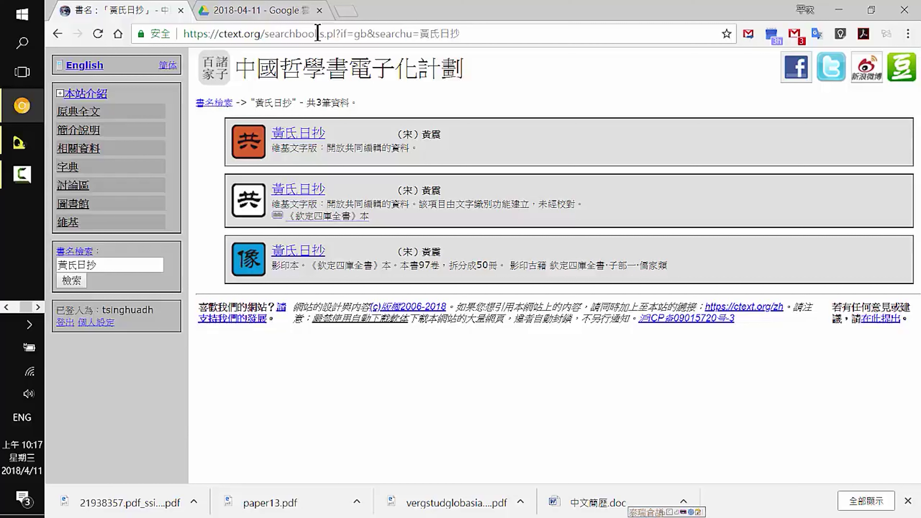
Step: Open a wiki text edition of 黃氏日抄 from the results, and search the site's book titles for 黃氏日抄 again
{"action": "left_click", "coordinate": [310, 143]}
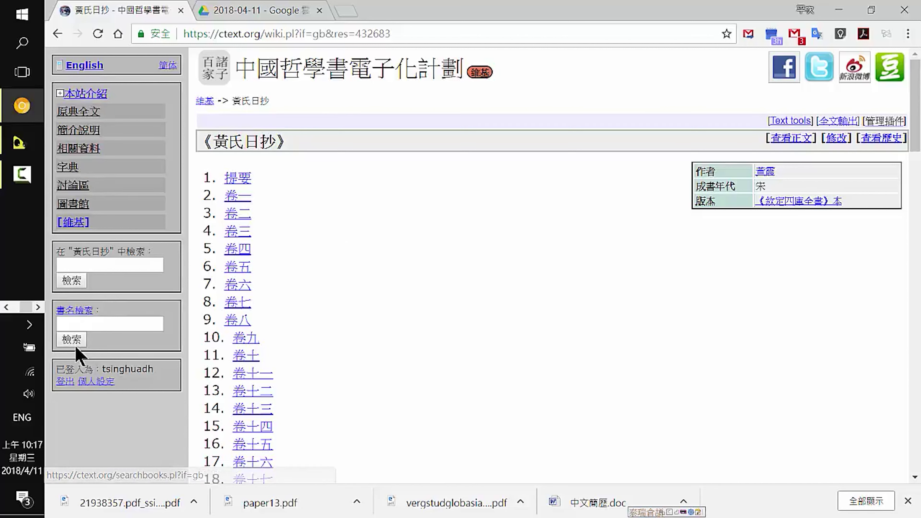
{"action": "left_click", "coordinate": [102, 323]}
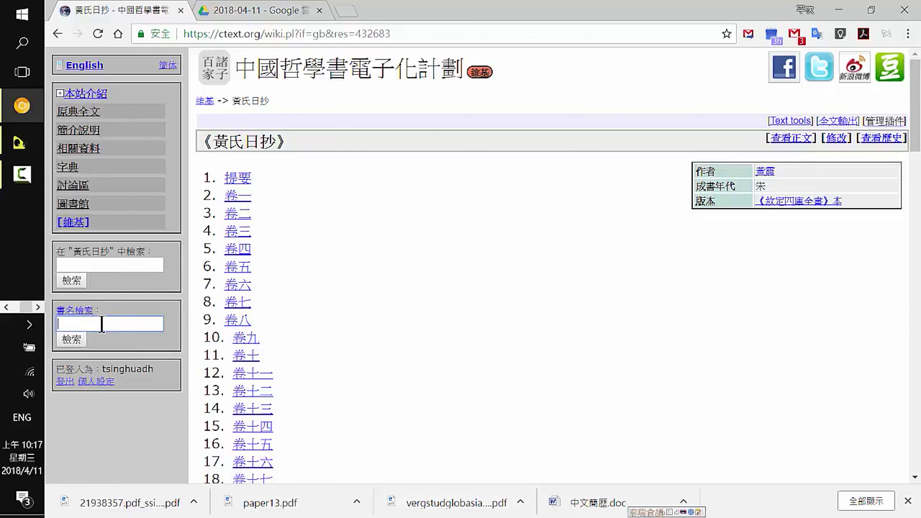
{"action": "type", "text": "黃氏日抄"}
{"action": "key", "text": "Return"}
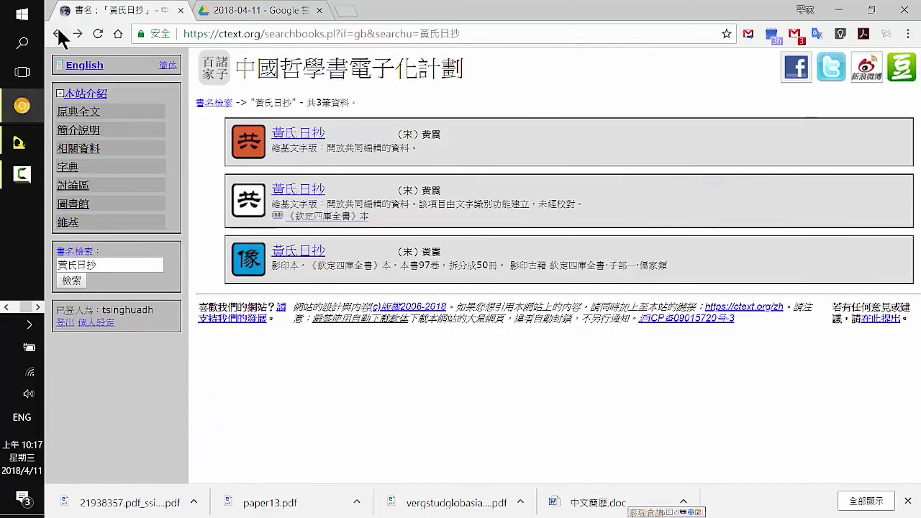
Step: Return to the site's home page, open 論語 under 儒家, and load it into the Text tools plugin
{"action": "left_click", "coordinate": [58, 33]}
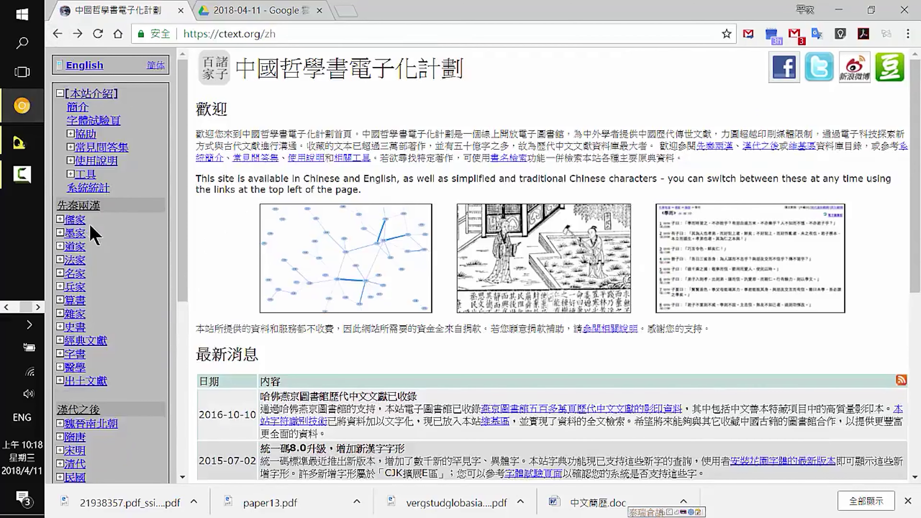
{"action": "left_click", "coordinate": [75, 219]}
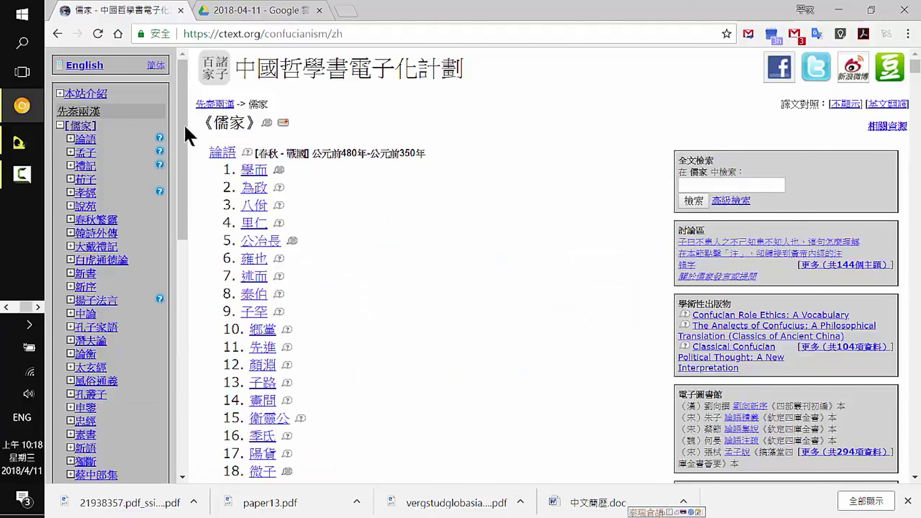
{"action": "left_click", "coordinate": [86, 141]}
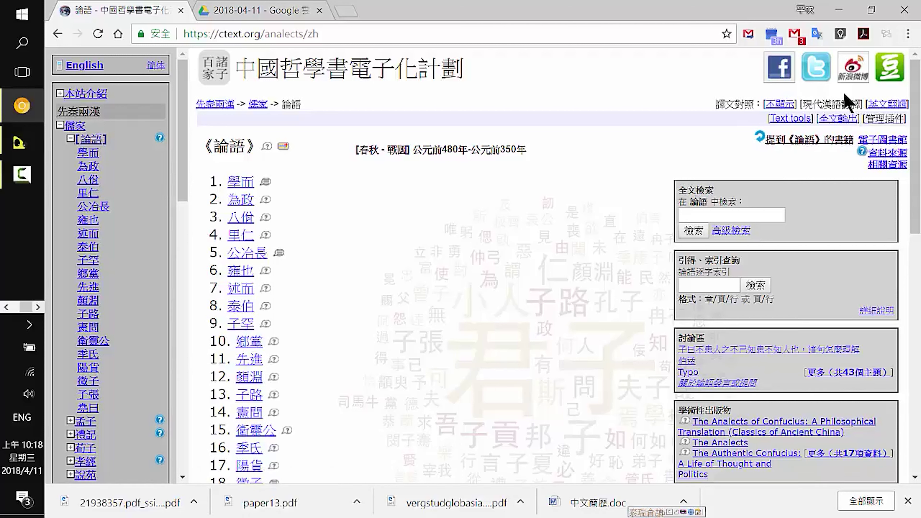
{"action": "left_click", "coordinate": [793, 121]}
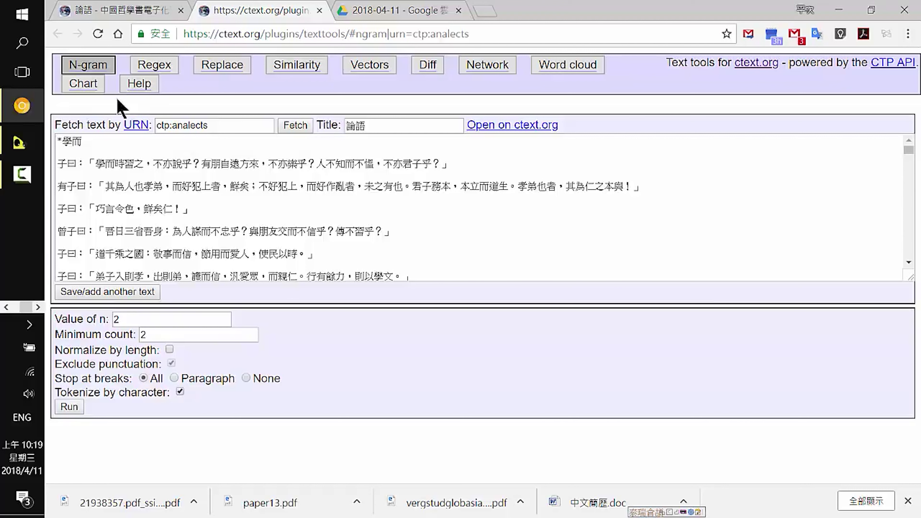
Step: Save the loaded 論語 text to the text list and remove it from the list
{"action": "left_click", "coordinate": [110, 292]}
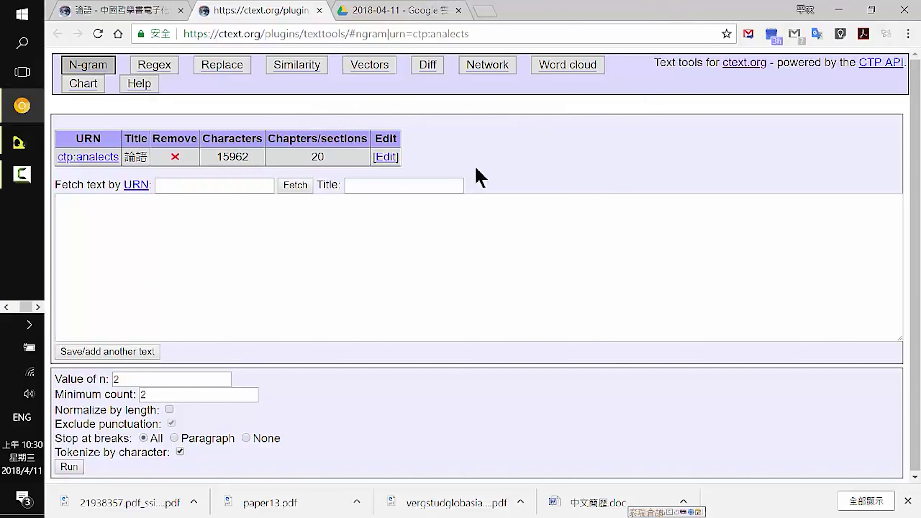
{"action": "left_click", "coordinate": [174, 157]}
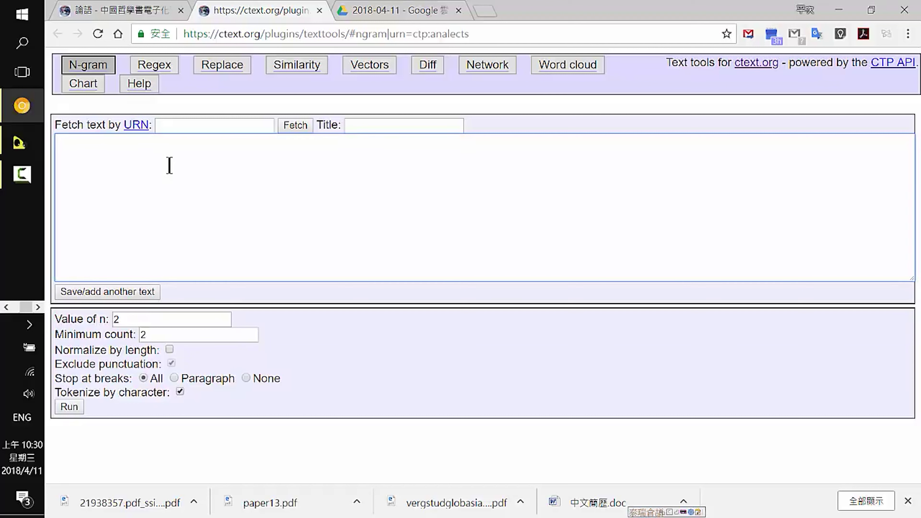
Step: Fetch the text with the URN ctp:analects and save it to the text list
{"action": "left_click", "coordinate": [200, 125]}
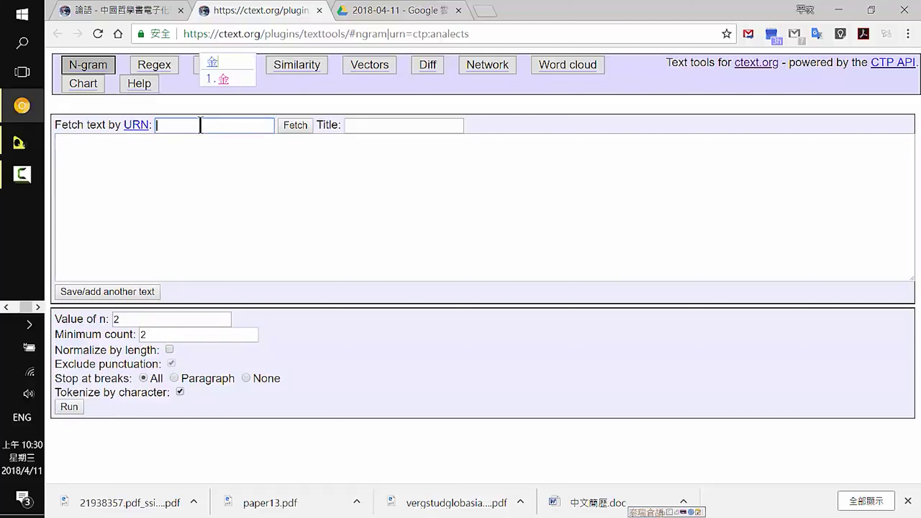
{"action": "type", "text": "ctp"}
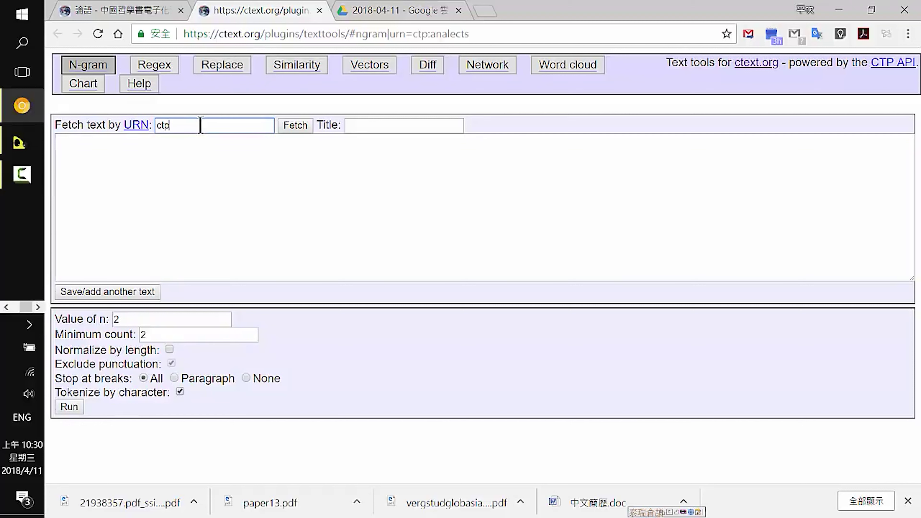
{"action": "type", "text": ":analects"}
{"action": "left_click", "coordinate": [288, 127]}
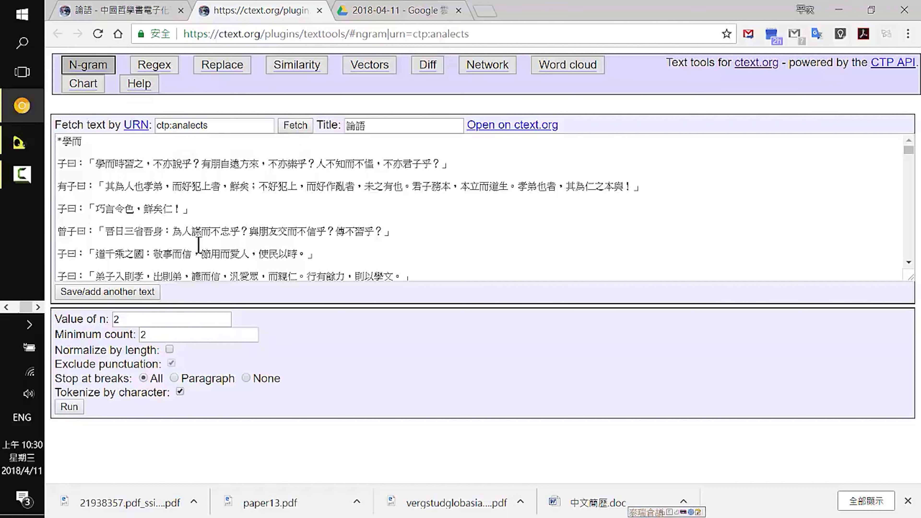
{"action": "left_click", "coordinate": [97, 292]}
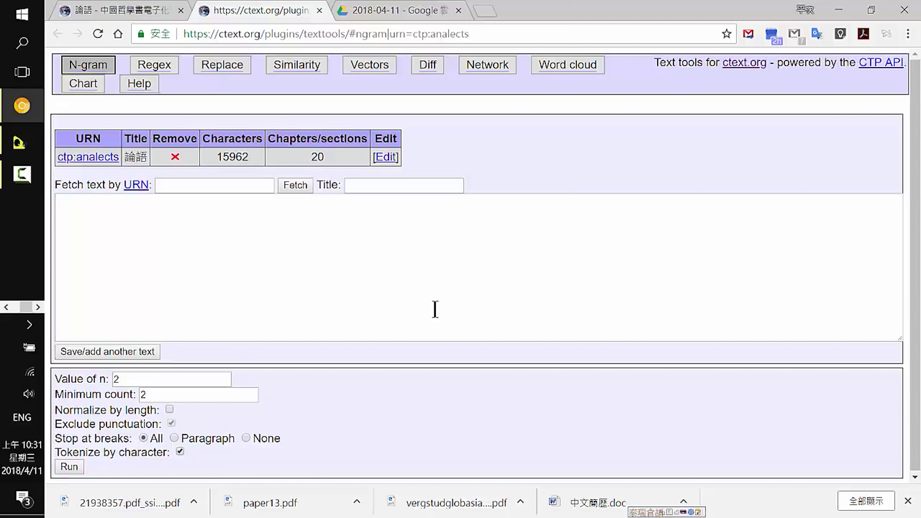
Step: Reopen the saved 論語 text for editing, replace its list entry with a newly saved one, and remove that entry
{"action": "left_click", "coordinate": [441, 246]}
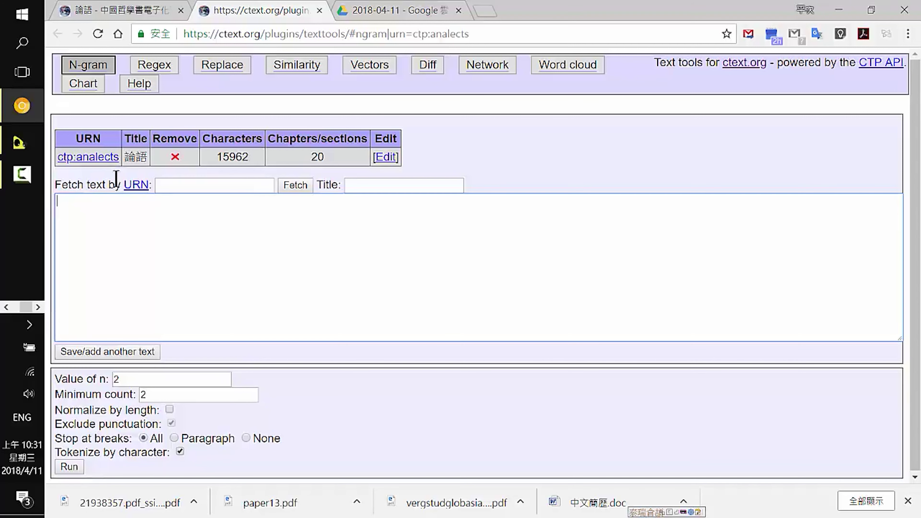
{"action": "left_click", "coordinate": [387, 158]}
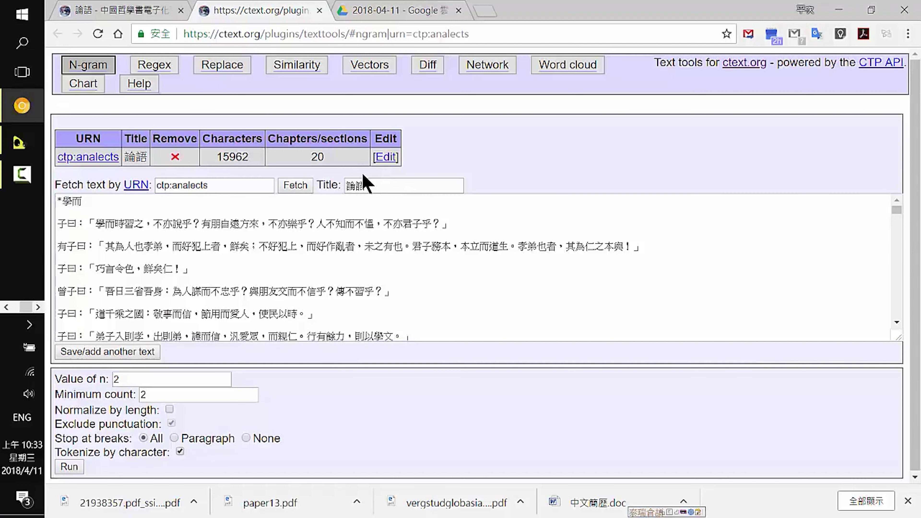
{"action": "left_click", "coordinate": [174, 157]}
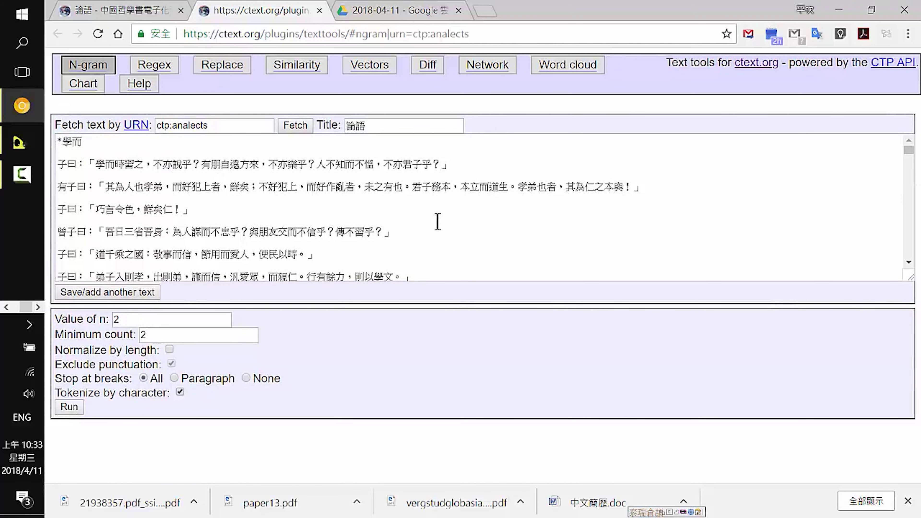
{"action": "left_click", "coordinate": [137, 293]}
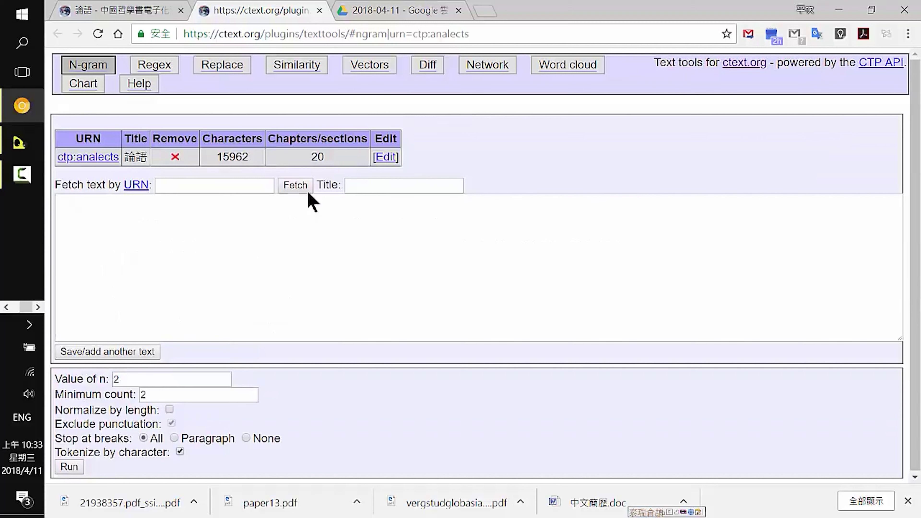
{"action": "left_click", "coordinate": [176, 156]}
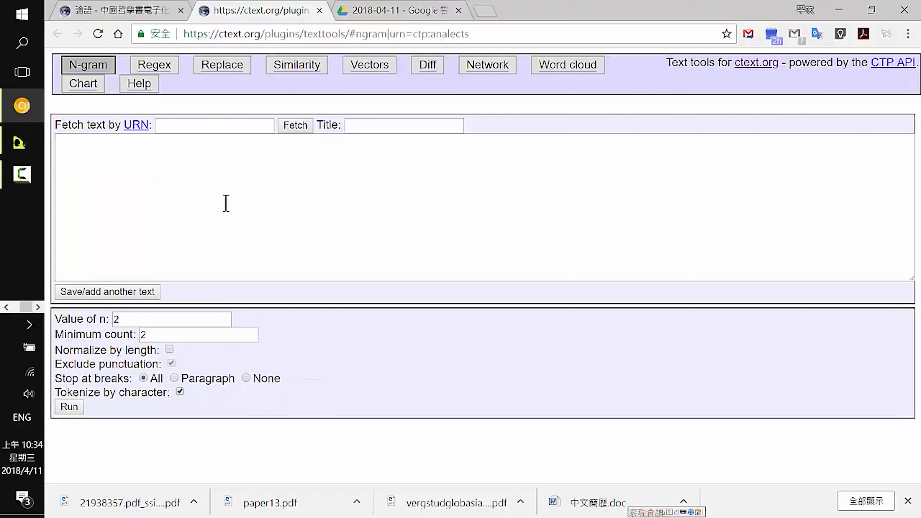
Step: Fetch 論語 again by the URN ctp:analects and add it to the saved texts
{"action": "left_click", "coordinate": [222, 120]}
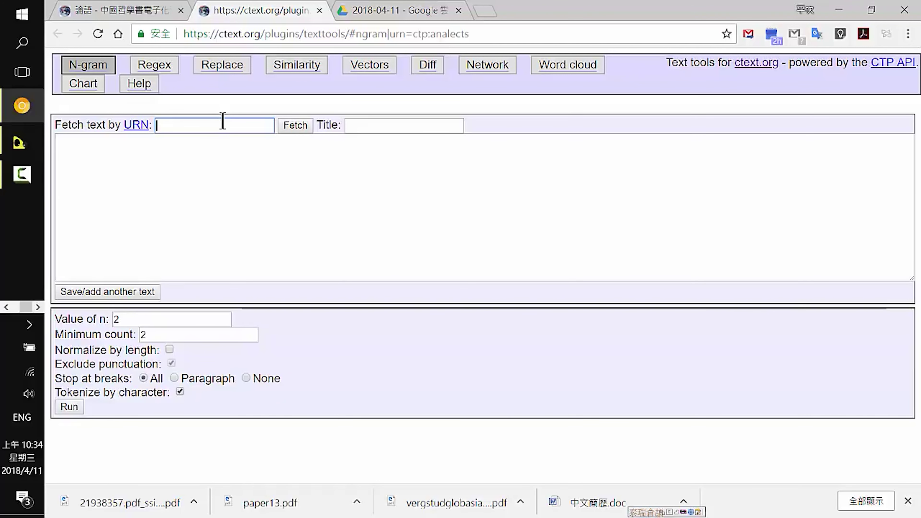
{"action": "type", "text": "ctp"}
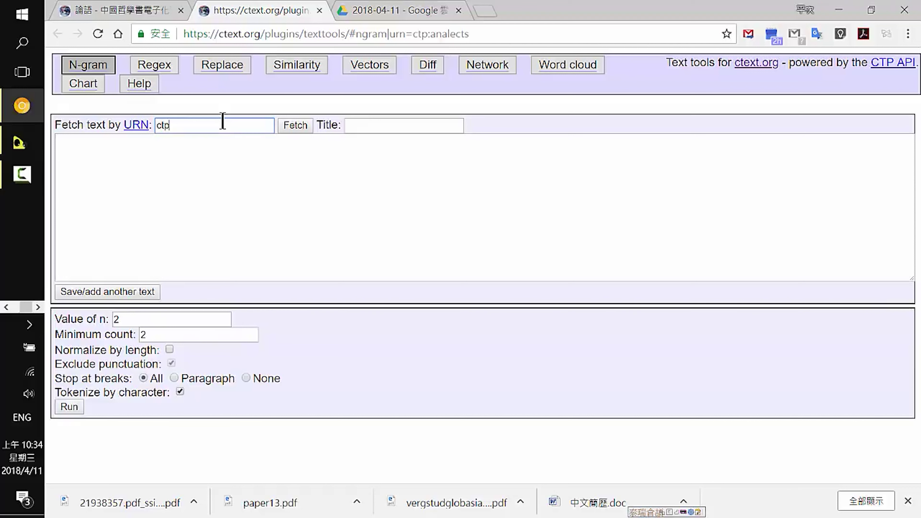
{"action": "type", "text": ":analects"}
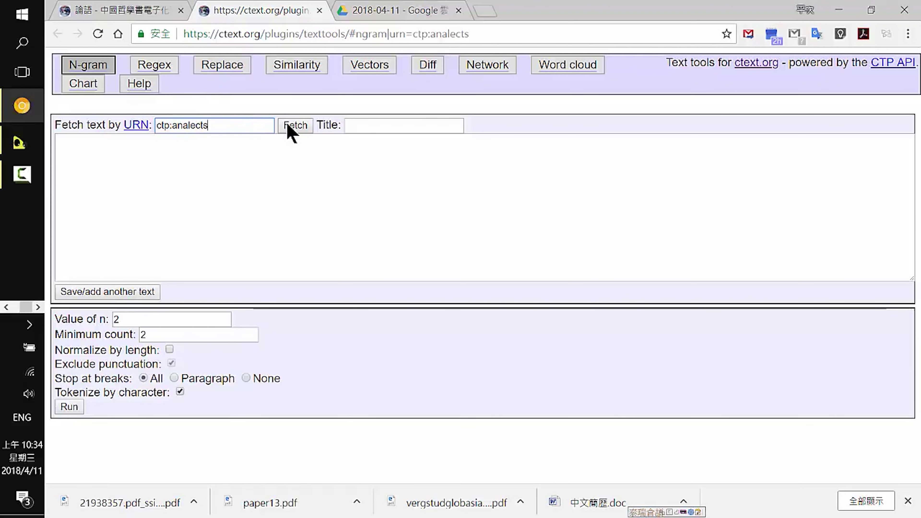
{"action": "left_click", "coordinate": [299, 125]}
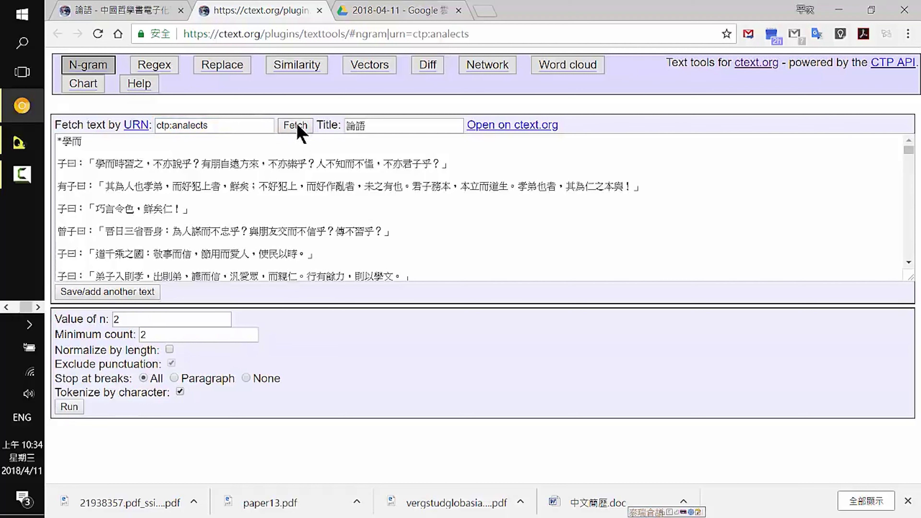
{"action": "left_click", "coordinate": [107, 292]}
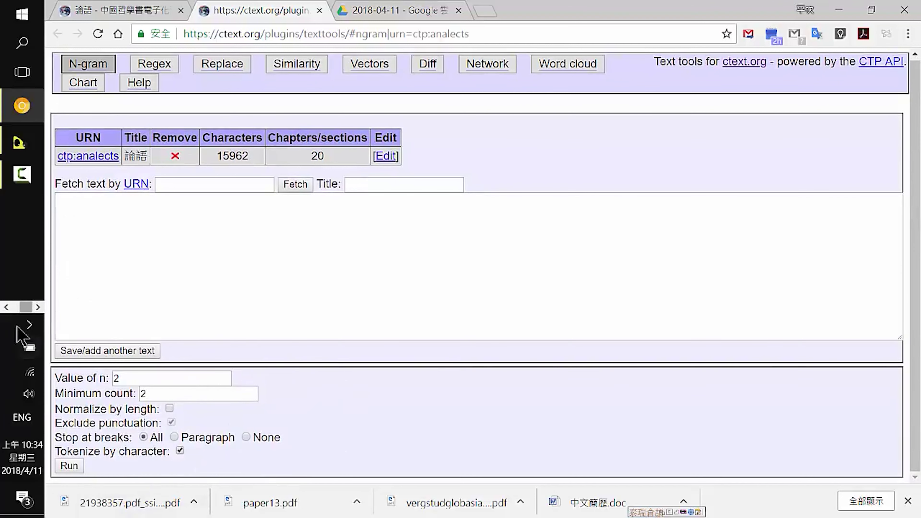
Step: In the N-gram tool, set the value of n to 1 and the minimum count to 1
{"action": "left_click", "coordinate": [180, 451]}
{"action": "left_click", "coordinate": [93, 66]}
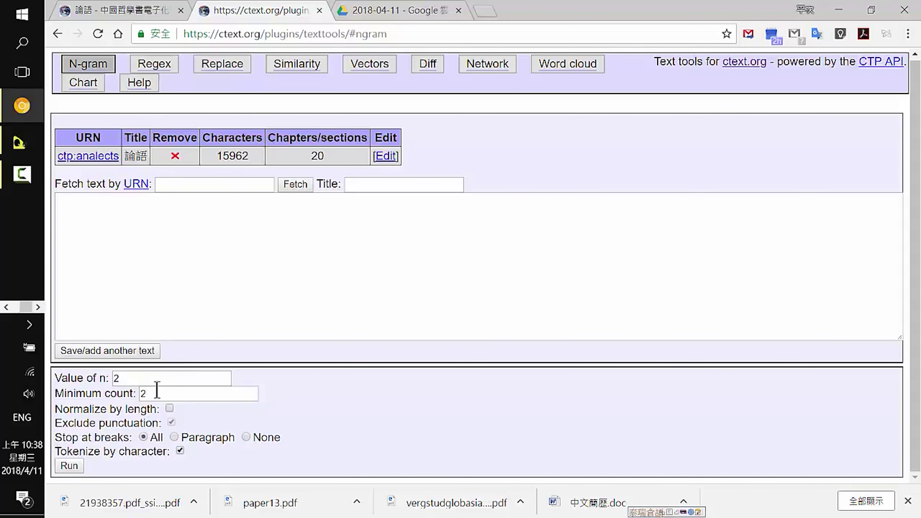
{"action": "left_click", "coordinate": [135, 378]}
{"action": "key", "text": "BackSpace"}
{"action": "type", "text": "1"}
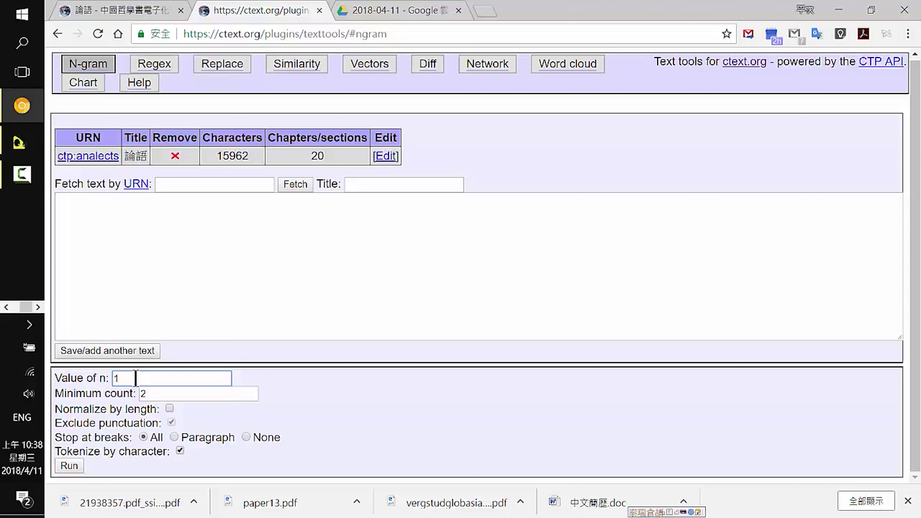
{"action": "left_click", "coordinate": [161, 389]}
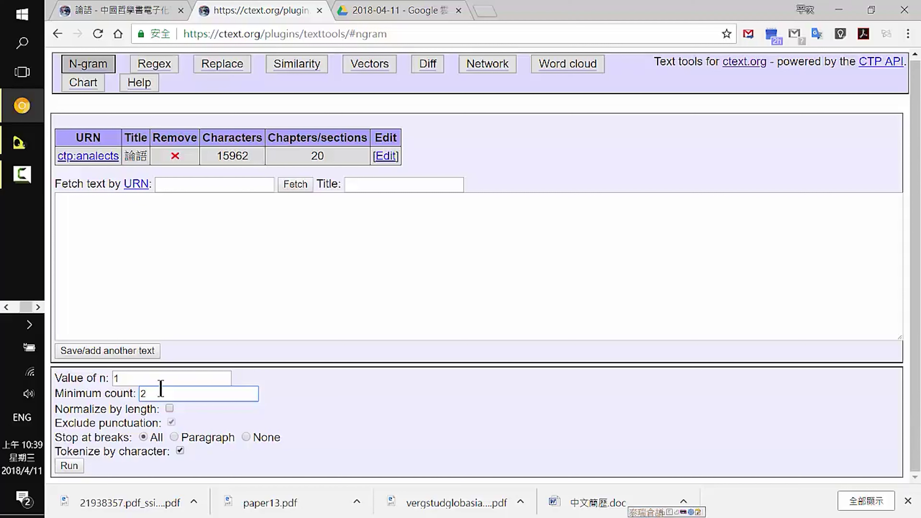
{"action": "key", "text": "BackSpace"}
{"action": "type", "text": "1"}
Step: Turn off tokenizing by character and run the n-gram analysis on 論語
{"action": "left_click", "coordinate": [180, 450]}
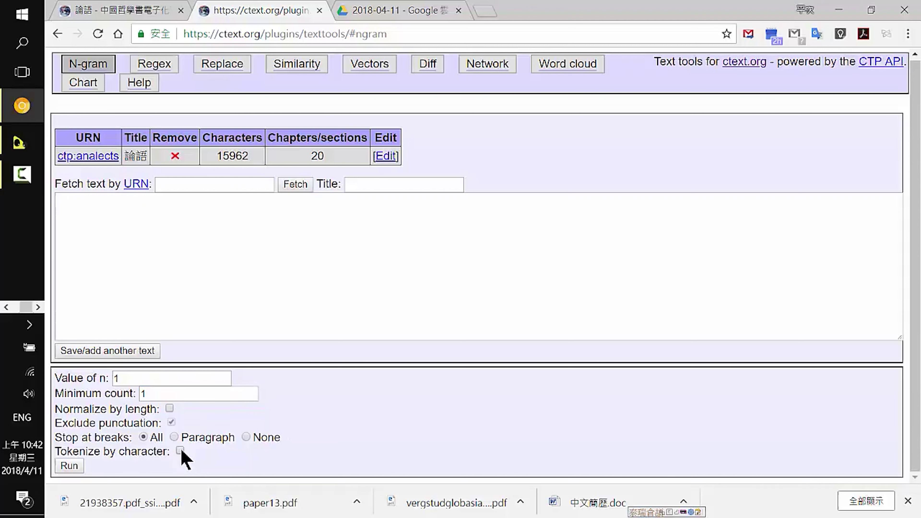
{"action": "left_click", "coordinate": [70, 466]}
{"action": "scroll", "coordinate": [478, 354], "scroll_direction": "down", "scroll_amount": 8}
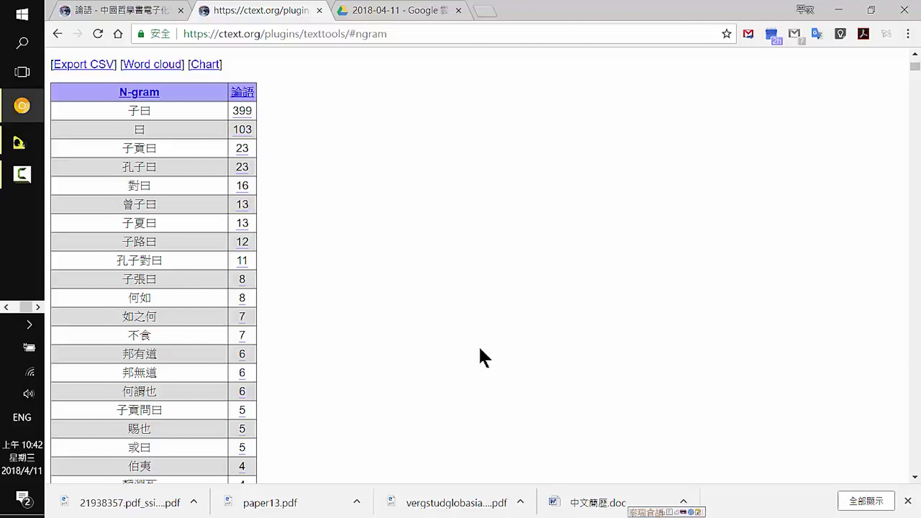
Step: Turn tokenizing by character back on, rerun the analysis, and look through the single-character frequencies
{"action": "scroll", "coordinate": [493, 330], "scroll_direction": "up", "scroll_amount": 5}
{"action": "left_click", "coordinate": [180, 307]}
{"action": "left_click", "coordinate": [77, 322]}
{"action": "scroll", "coordinate": [544, 332], "scroll_direction": "down", "scroll_amount": 4}
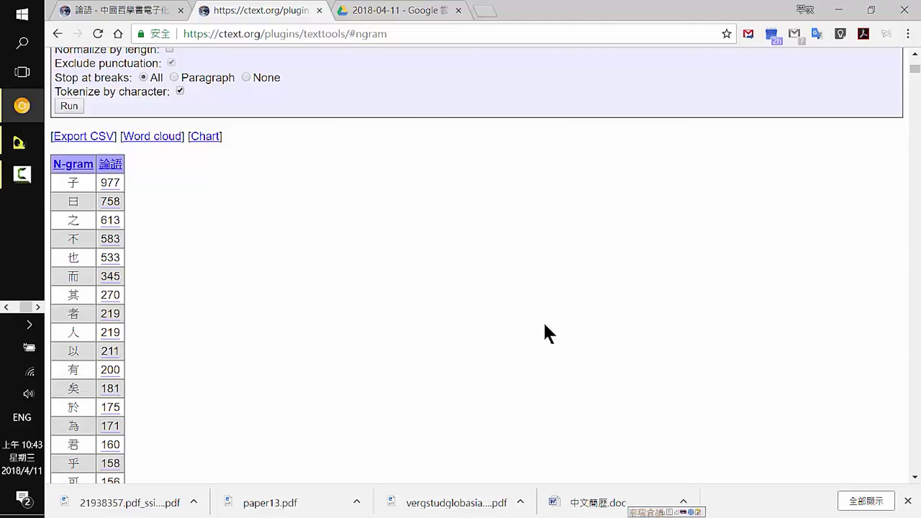
{"action": "scroll", "coordinate": [290, 227], "scroll_direction": "down", "scroll_amount": 4}
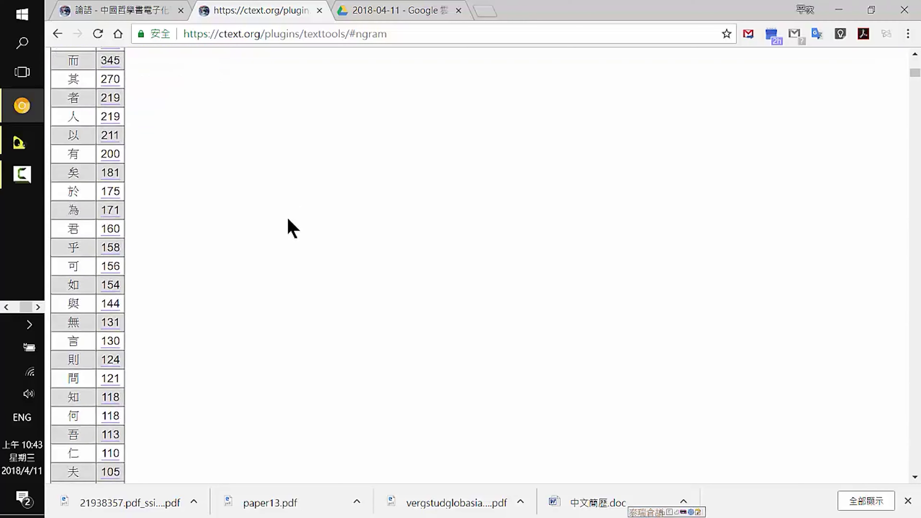
{"action": "scroll", "coordinate": [288, 222], "scroll_direction": "up", "scroll_amount": 6}
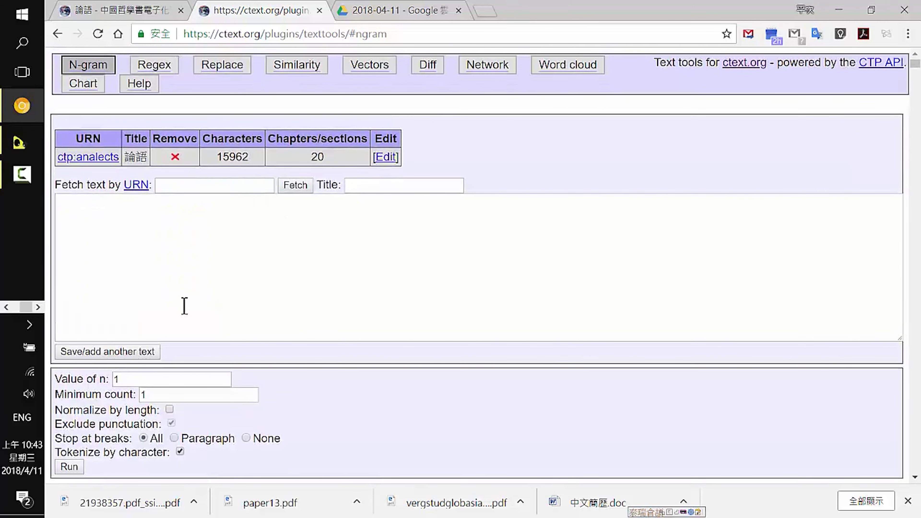
Step: Set the value of n to 2 and rerun the analysis to list two-character sequences in 論語
{"action": "scroll", "coordinate": [184, 306], "scroll_direction": "down", "scroll_amount": 3}
{"action": "double_click", "coordinate": [117, 234]}
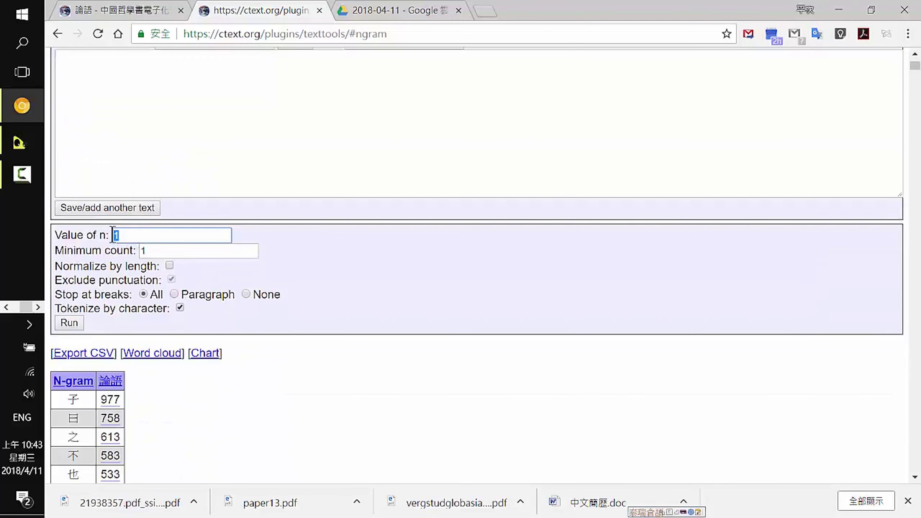
{"action": "type", "text": "2"}
{"action": "left_click", "coordinate": [73, 322]}
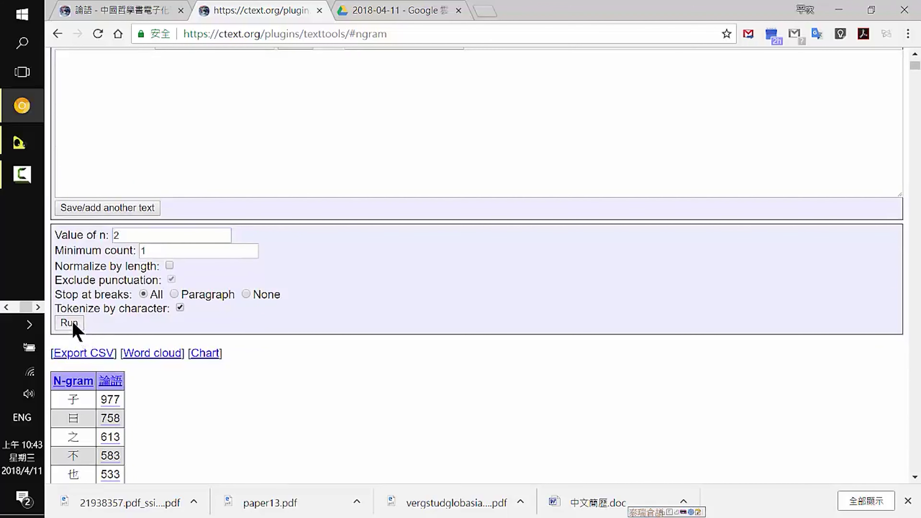
{"action": "scroll", "coordinate": [501, 293], "scroll_direction": "down", "scroll_amount": 6}
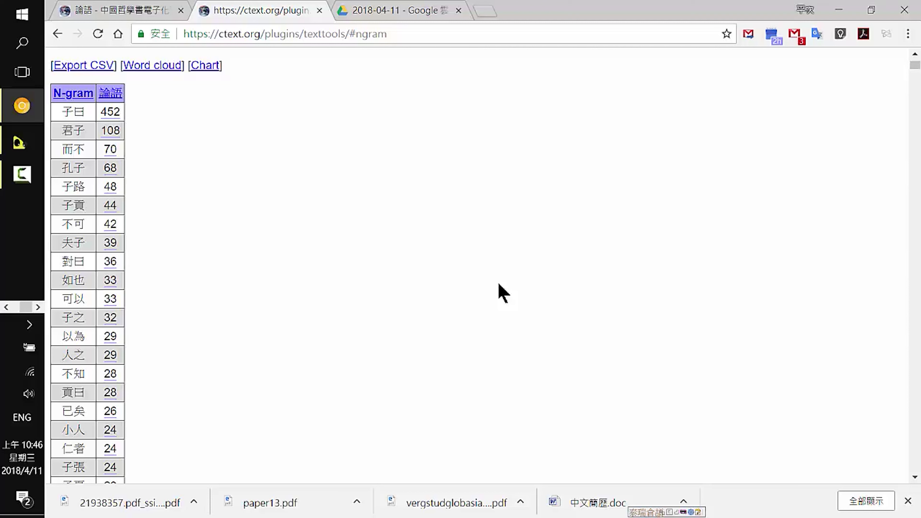
Step: Switch to Freeplane to display the tinyurl.com/20180411 address, and return to the 論語 n-gram results in the browser
{"action": "key", "text": "alt+Tab"}
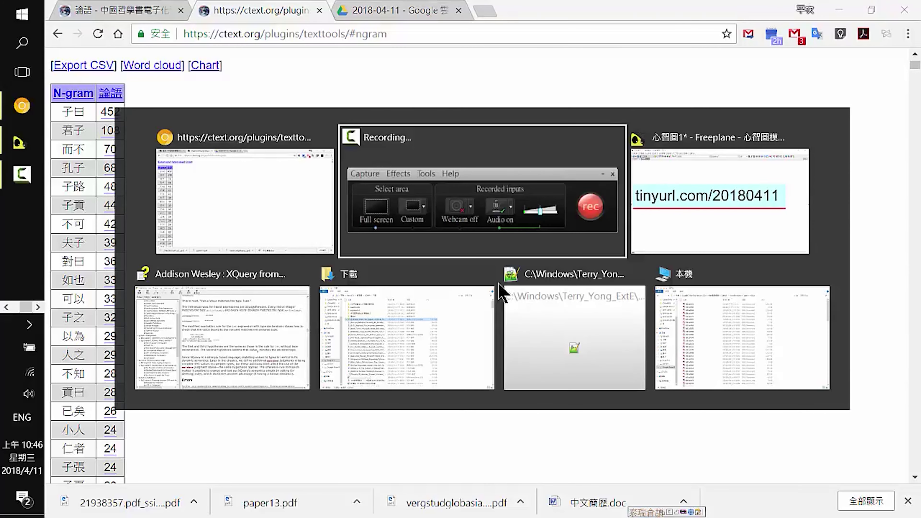
{"action": "key", "text": "alt+Tab"}
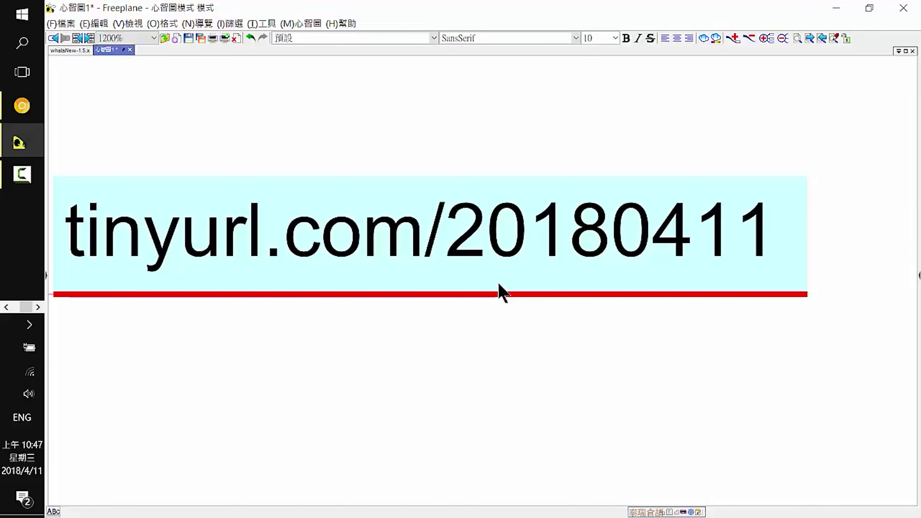
{"action": "key", "text": "alt+Tab"}
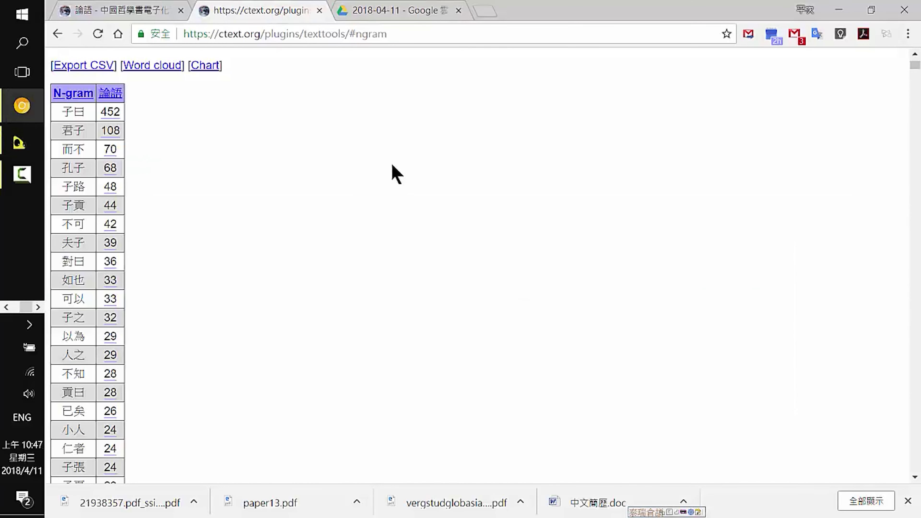
Step: Open 孟子 under 儒家 on ctext.org, send it to Text tools in a new session, and save it as a text
{"action": "scroll", "coordinate": [393, 172], "scroll_direction": "up", "scroll_amount": 10}
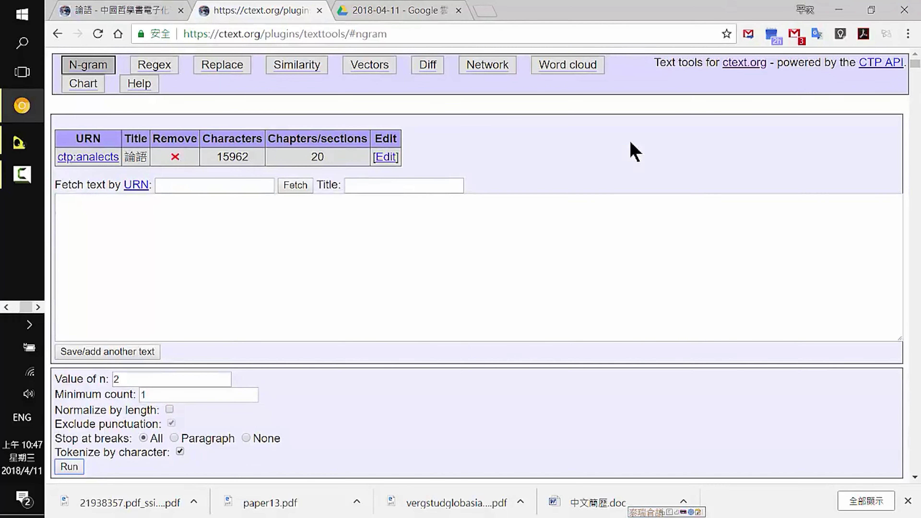
{"action": "left_click", "coordinate": [233, 183]}
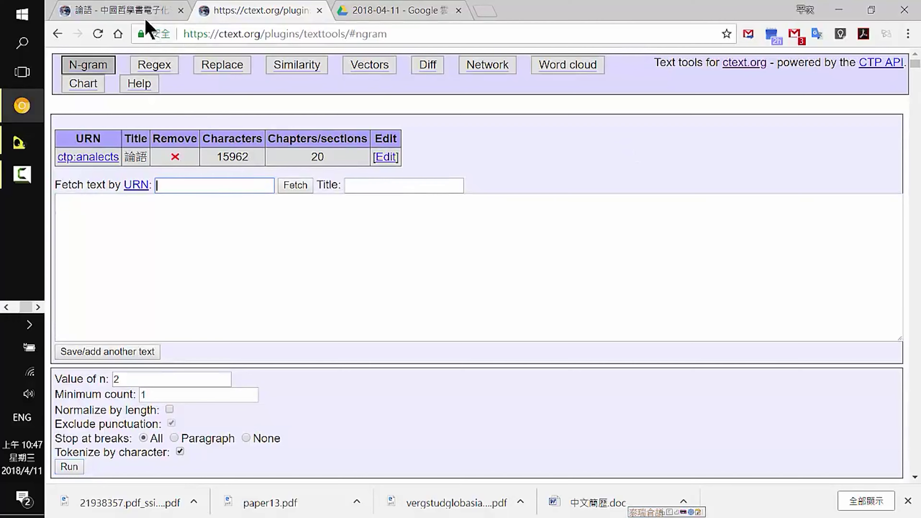
{"action": "left_click", "coordinate": [143, 10]}
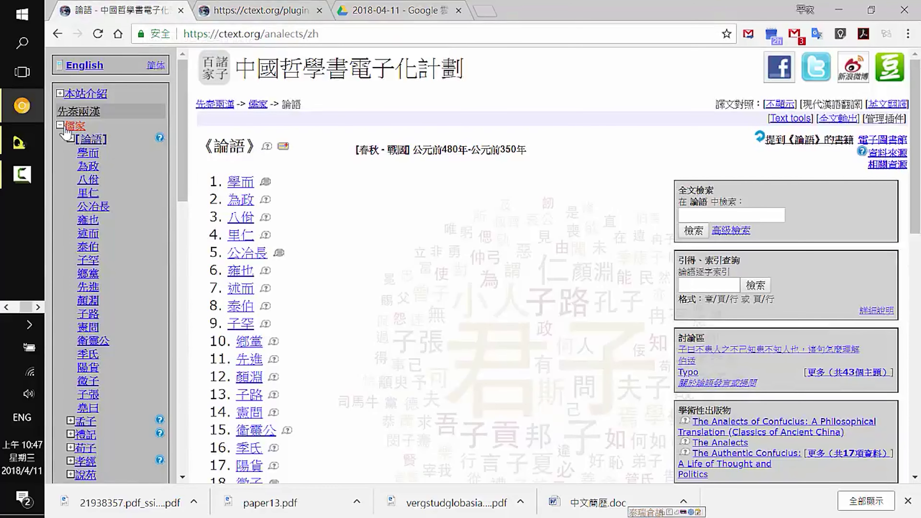
{"action": "left_click", "coordinate": [71, 140]}
{"action": "left_click", "coordinate": [81, 155]}
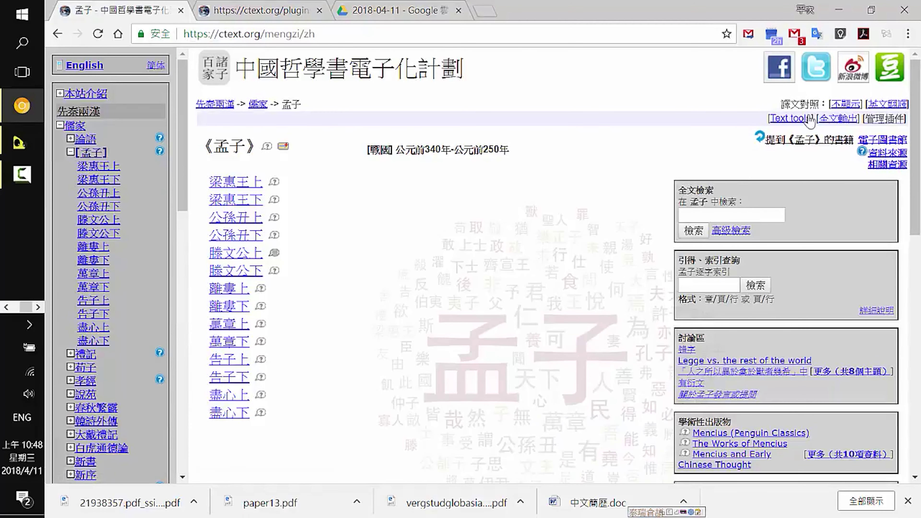
{"action": "left_click", "coordinate": [783, 120]}
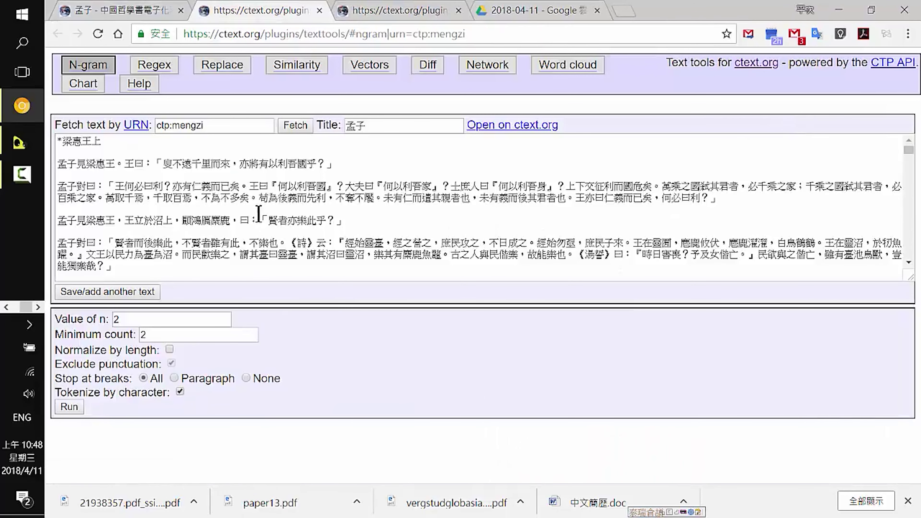
{"action": "left_click", "coordinate": [130, 292]}
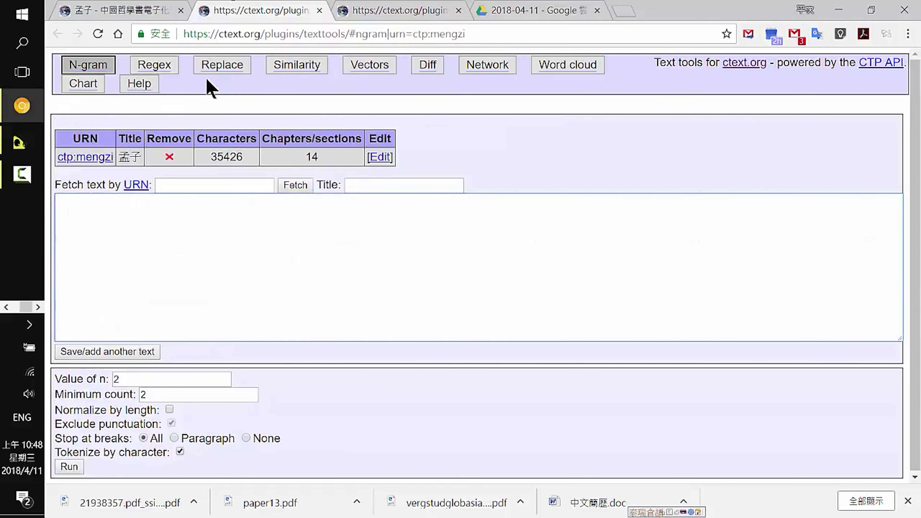
Step: Open the 論語 page on ctext.org and copy its URN, ctp:analects
{"action": "left_click", "coordinate": [196, 183]}
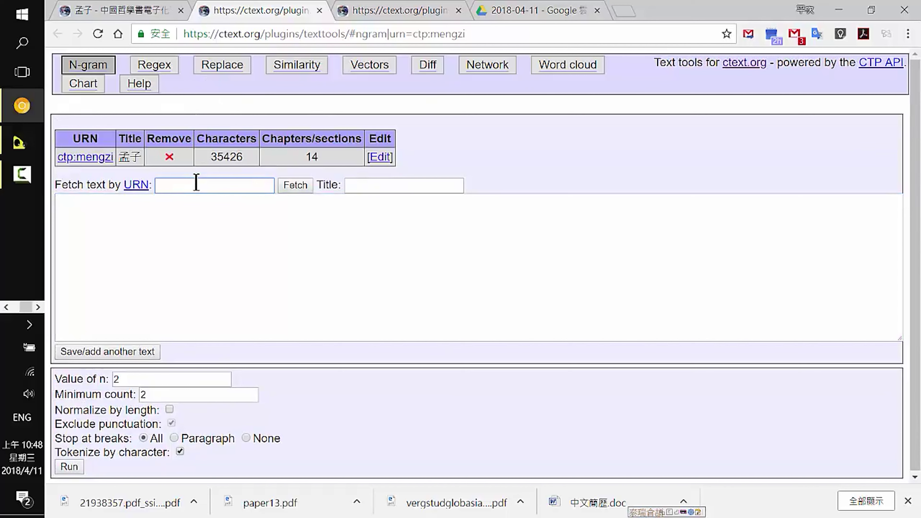
{"action": "left_click", "coordinate": [135, 10]}
{"action": "left_click", "coordinate": [82, 141]}
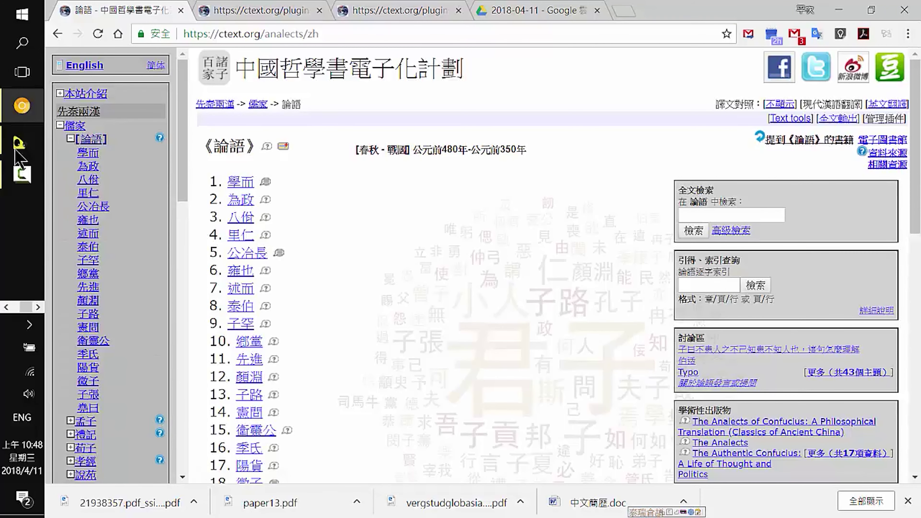
{"action": "scroll", "coordinate": [596, 243], "scroll_direction": "down", "scroll_amount": 10}
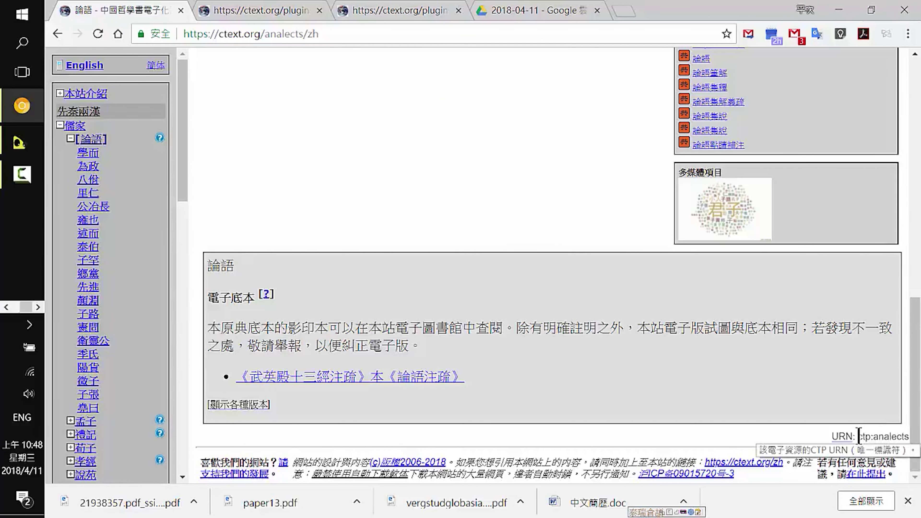
{"action": "left_click_drag", "start_coordinate": [859, 435], "coordinate": [908, 435]}
{"action": "key", "text": "ctrl+c"}
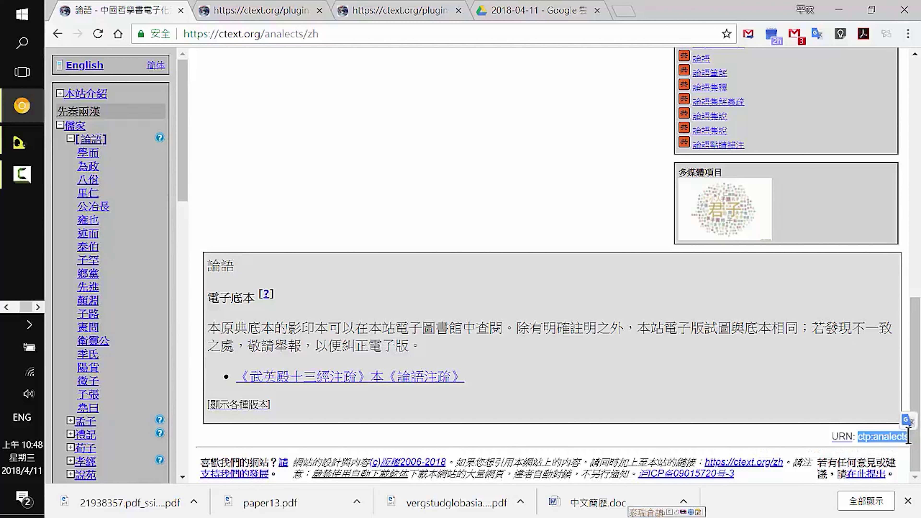
Step: Fetch ctp:analects by URN in the Text tools session containing 孟子 and save it as a second text
{"action": "left_click", "coordinate": [236, 12]}
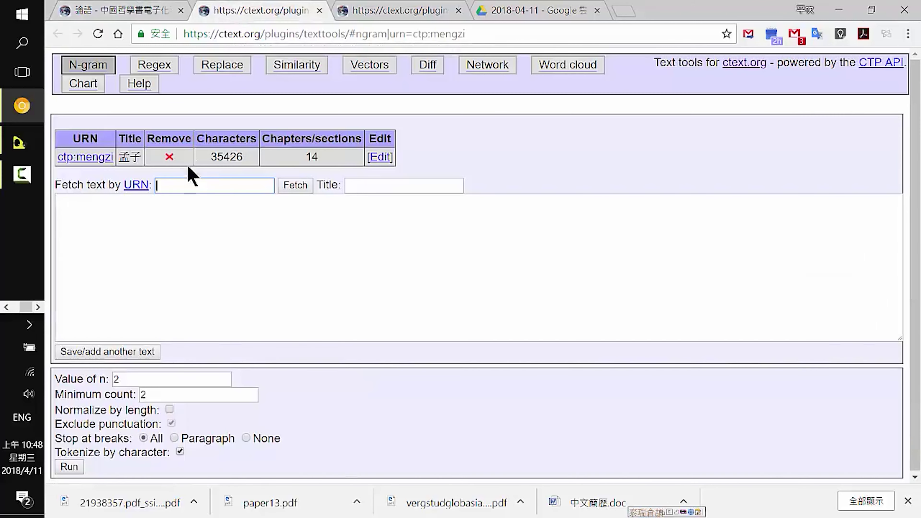
{"action": "key", "text": "ctrl+v"}
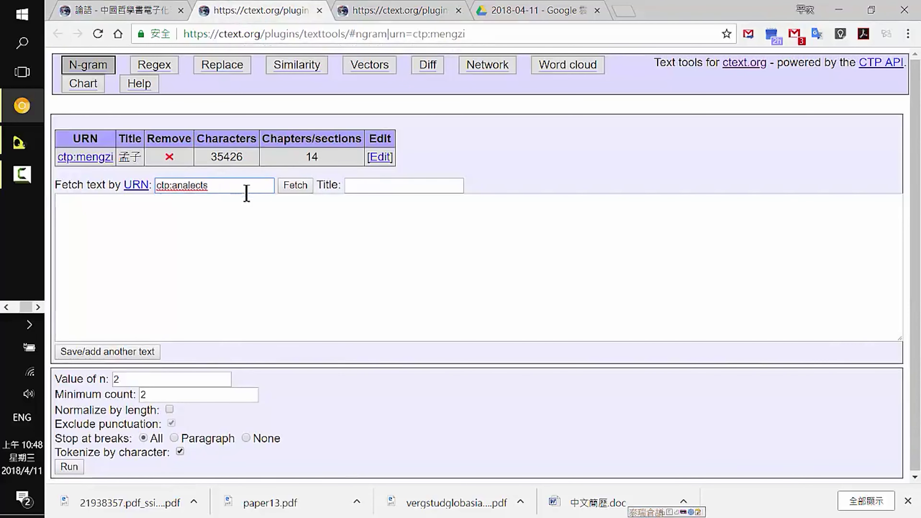
{"action": "left_click", "coordinate": [291, 192]}
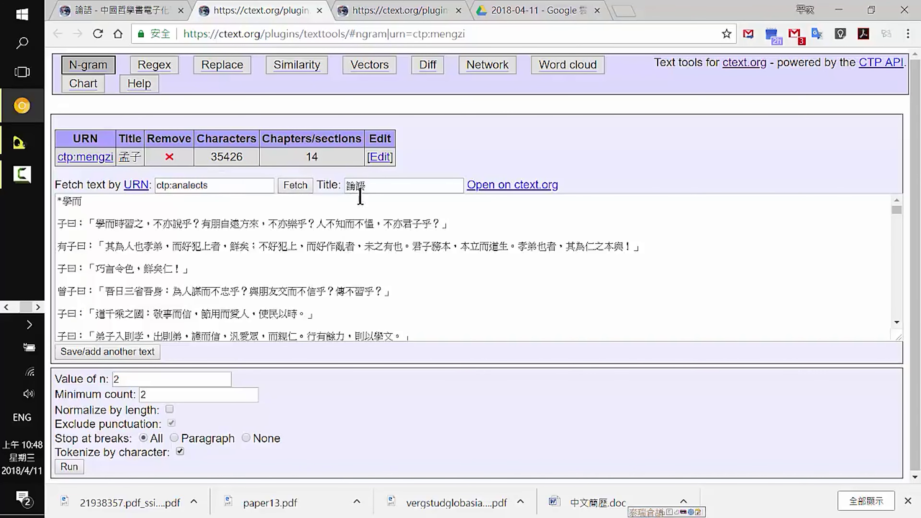
{"action": "left_click", "coordinate": [103, 352]}
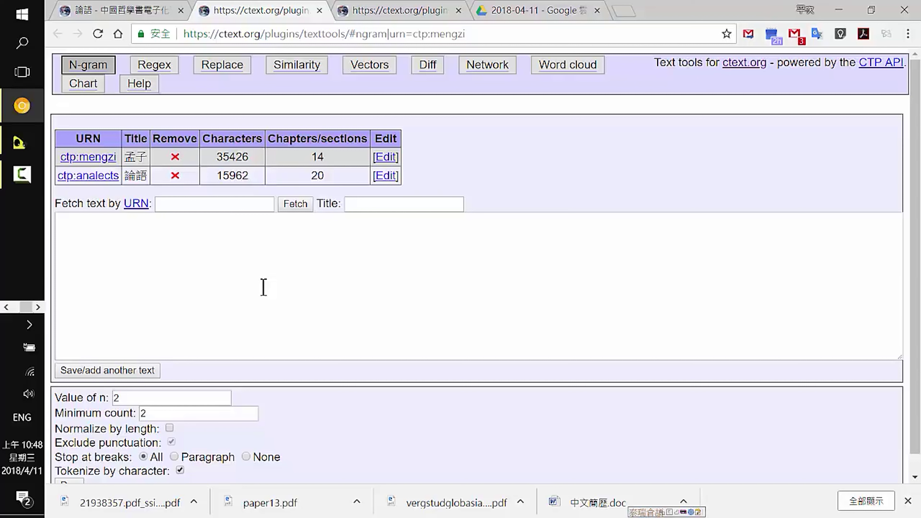
Step: Open the nthu.edu.tw homepage in a new browser tab and copy all of its text
{"action": "left_click", "coordinate": [362, 207]}
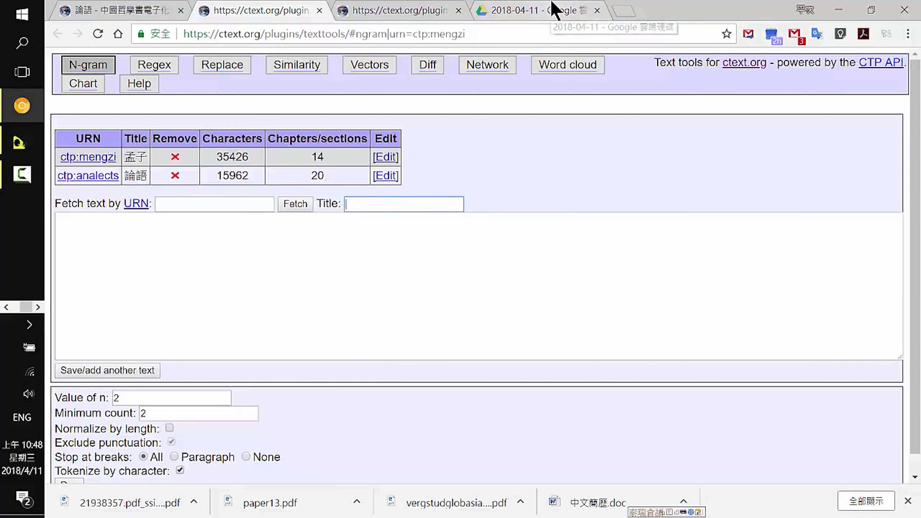
{"action": "left_click", "coordinate": [621, 11]}
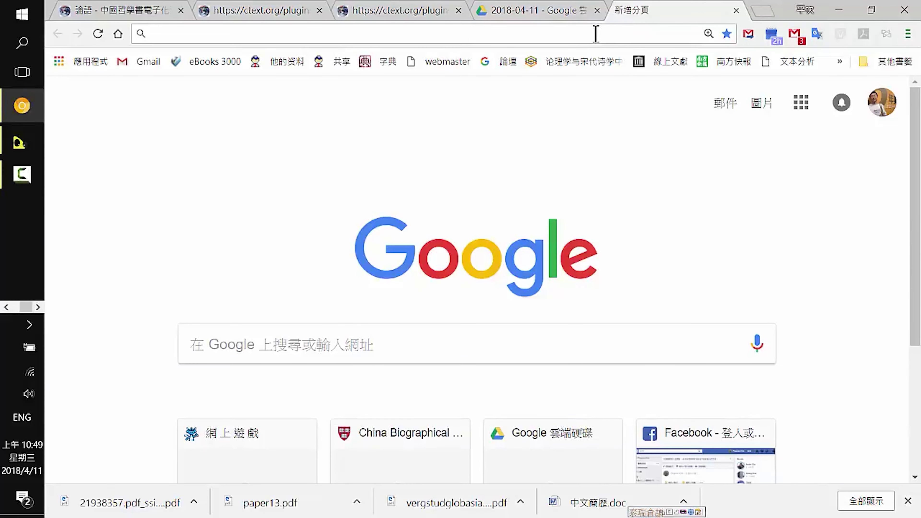
{"action": "type", "text": "eq"}
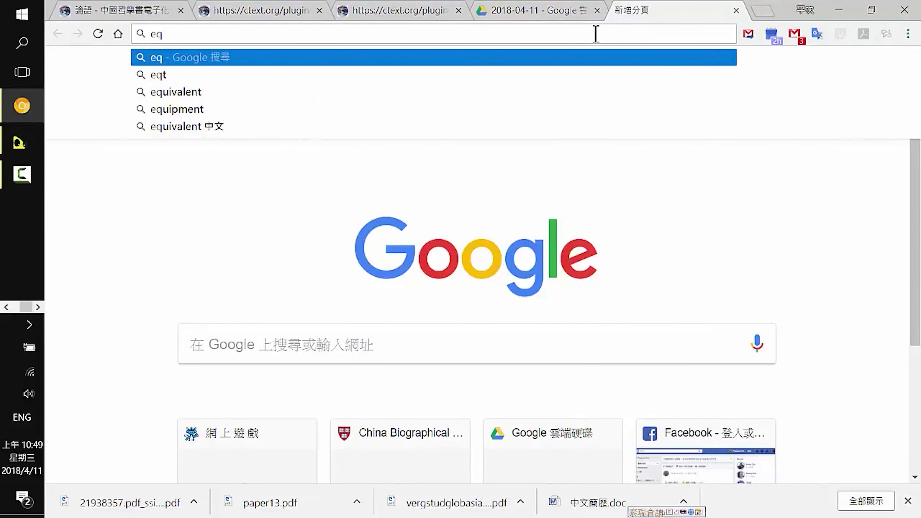
{"action": "key", "text": "BackSpace"}
{"action": "key", "text": "BackSpace"}
{"action": "type", "text": "nthu.edu.tw"}
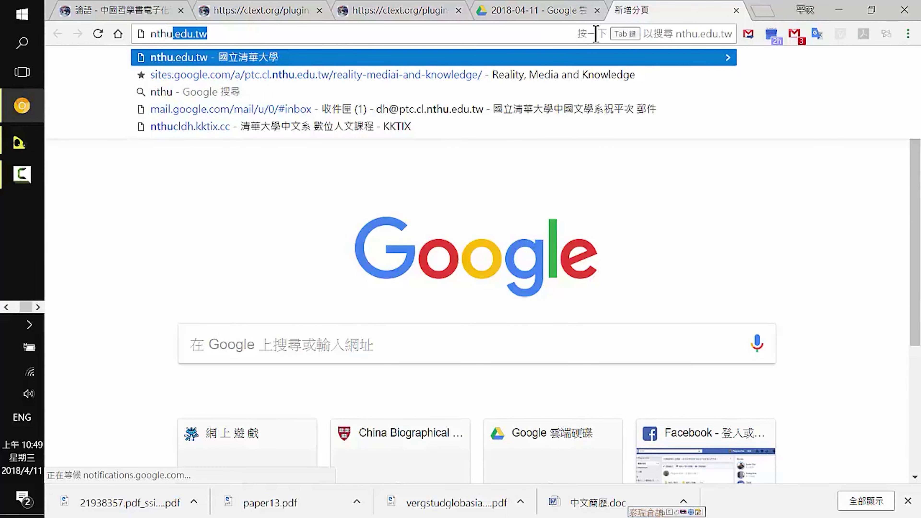
{"action": "key", "text": "Return"}
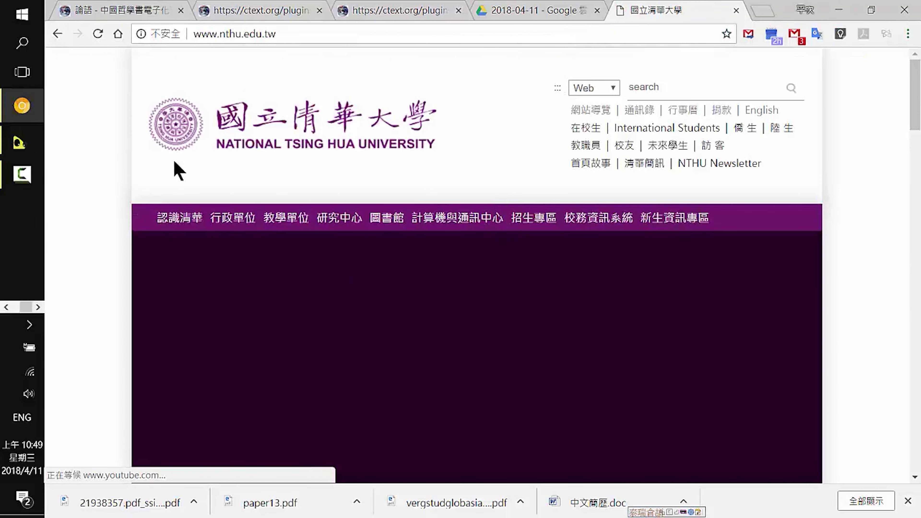
{"action": "key", "text": "ctrl+a"}
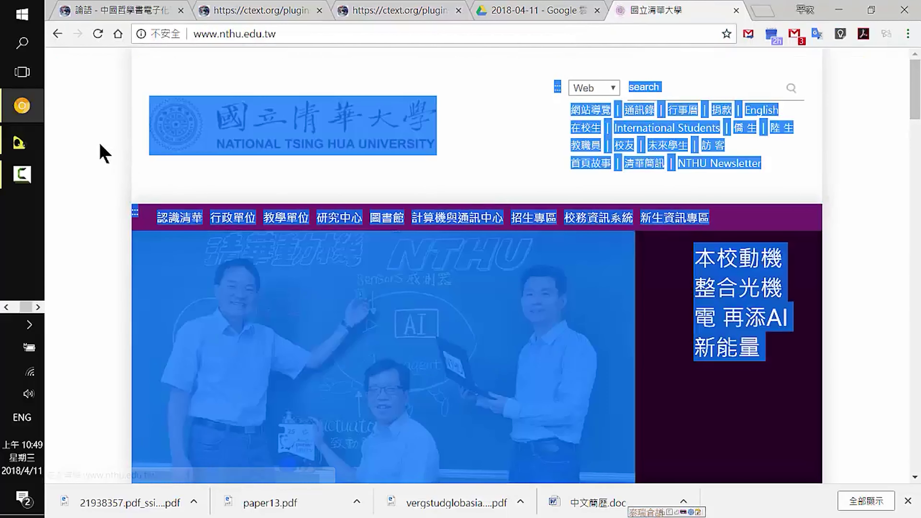
Step: Paste the copied homepage text into the text box of the Text tools session that holds only 論語
{"action": "left_click", "coordinate": [408, 13]}
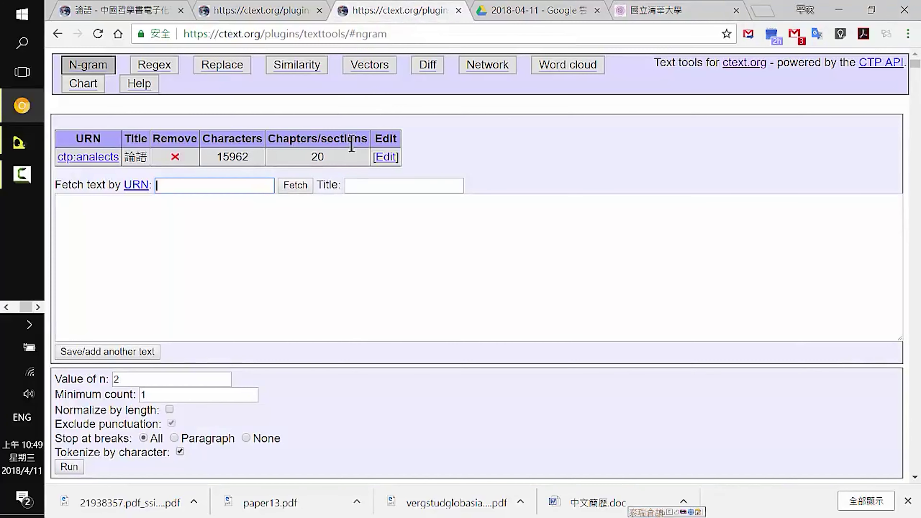
{"action": "left_click", "coordinate": [315, 213]}
{"action": "key", "text": "ctrl+v"}
Step: Title the pasted text nthuhomepage and save it alongside 論語
{"action": "left_click", "coordinate": [379, 187]}
{"action": "type", "text": "nthu"}
{"action": "key", "text": "BackSpace"}
{"action": "key", "text": "BackSpace"}
{"action": "key", "text": "BackSpace"}
{"action": "key", "text": "BackSpace"}
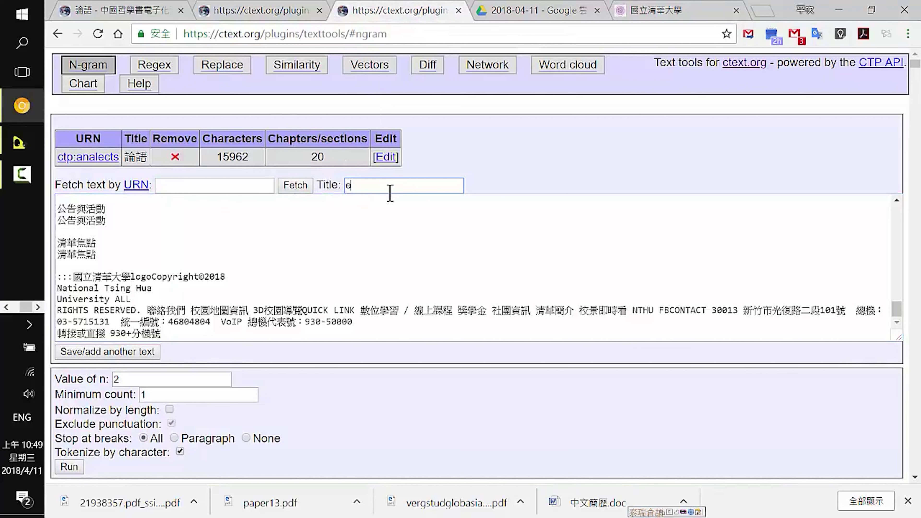
{"action": "type", "text": "nthu"}
{"action": "type", "text": "ed"}
{"action": "key", "text": "BackSpace"}
{"action": "key", "text": "BackSpace"}
{"action": "type", "text": "-text"}
{"action": "key", "text": "BackSpace"}
{"action": "key", "text": "BackSpace"}
{"action": "key", "text": "BackSpace"}
{"action": "key", "text": "BackSpace"}
{"action": "key", "text": "BackSpace"}
{"action": "type", "text": "homepage"}
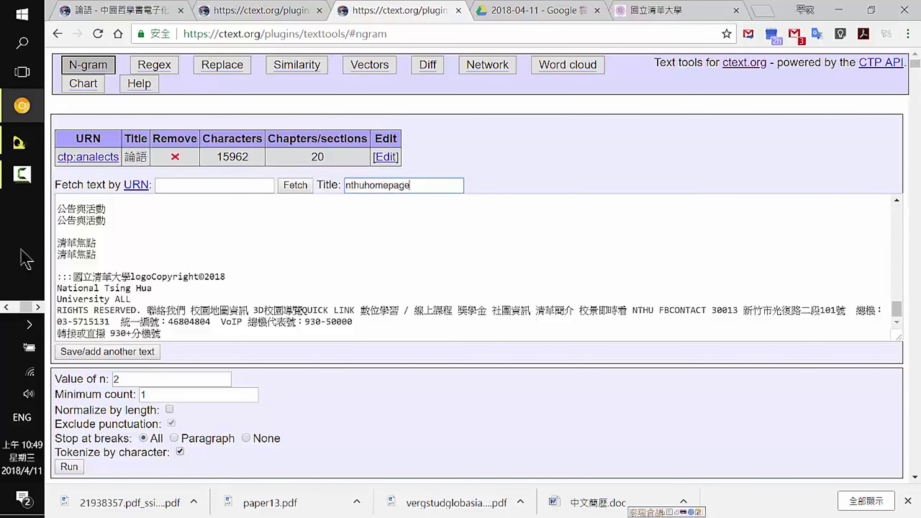
{"action": "left_click", "coordinate": [95, 352]}
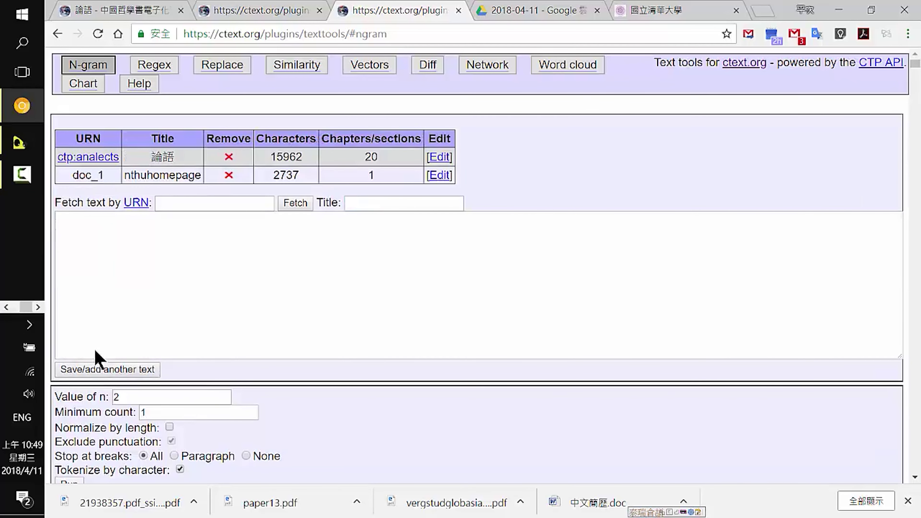
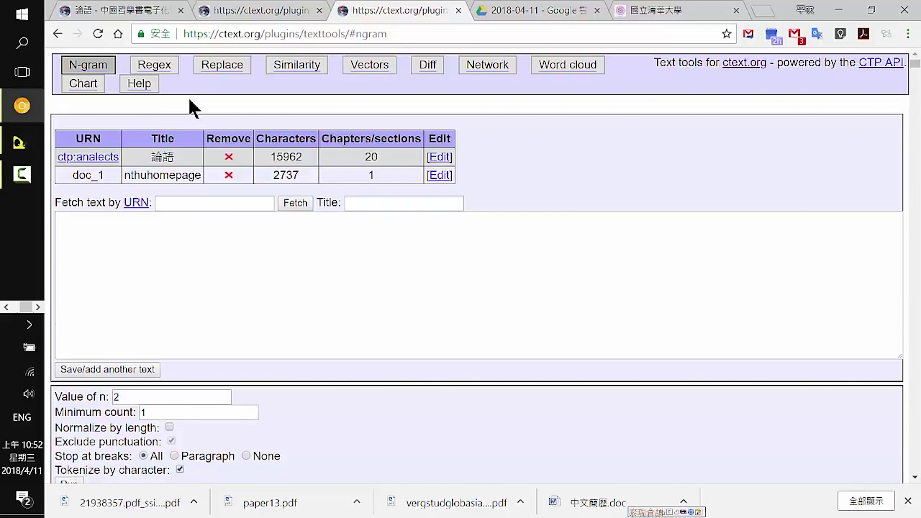
Step: Review the two-character frequency table for 論語 and draw a word cloud from it
{"action": "scroll", "coordinate": [193, 254], "scroll_direction": "down", "scroll_amount": 10}
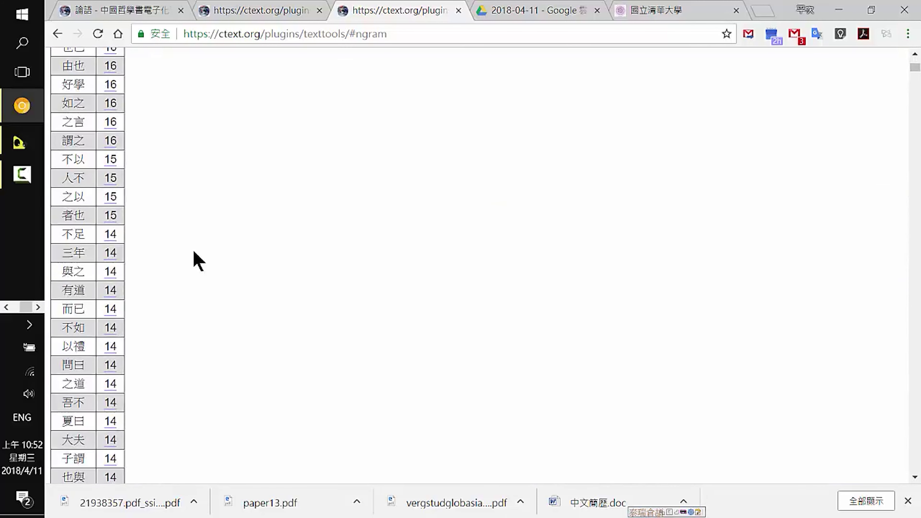
{"action": "scroll", "coordinate": [199, 254], "scroll_direction": "up", "scroll_amount": 12}
{"action": "scroll", "coordinate": [197, 241], "scroll_direction": "down", "scroll_amount": 5}
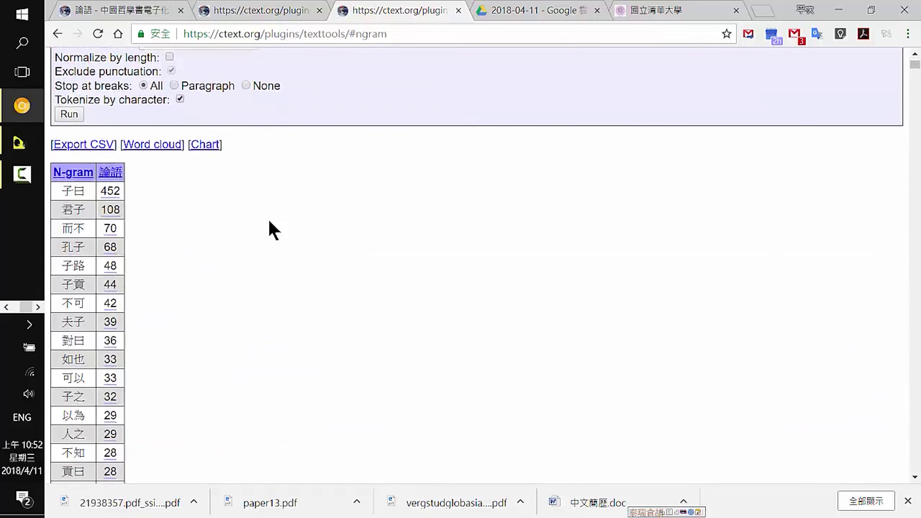
{"action": "scroll", "coordinate": [270, 227], "scroll_direction": "up", "scroll_amount": 2}
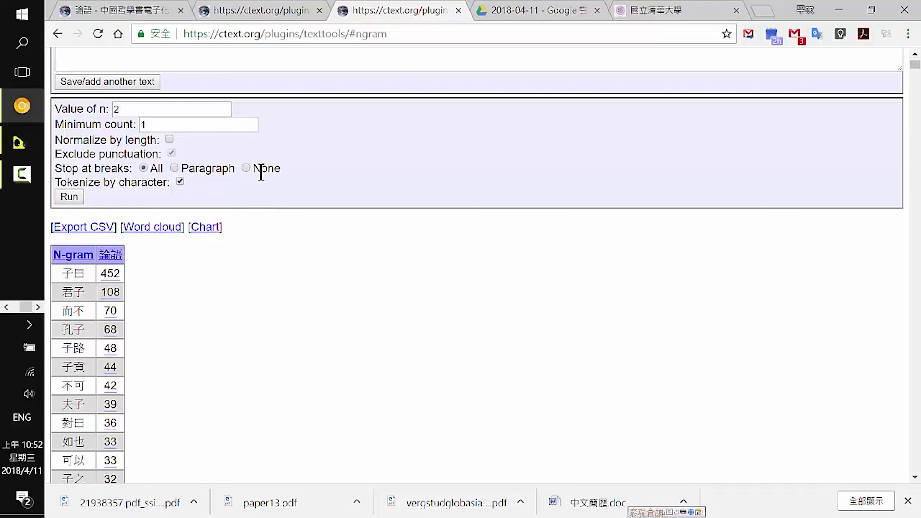
{"action": "scroll", "coordinate": [276, 177], "scroll_direction": "down", "scroll_amount": 2}
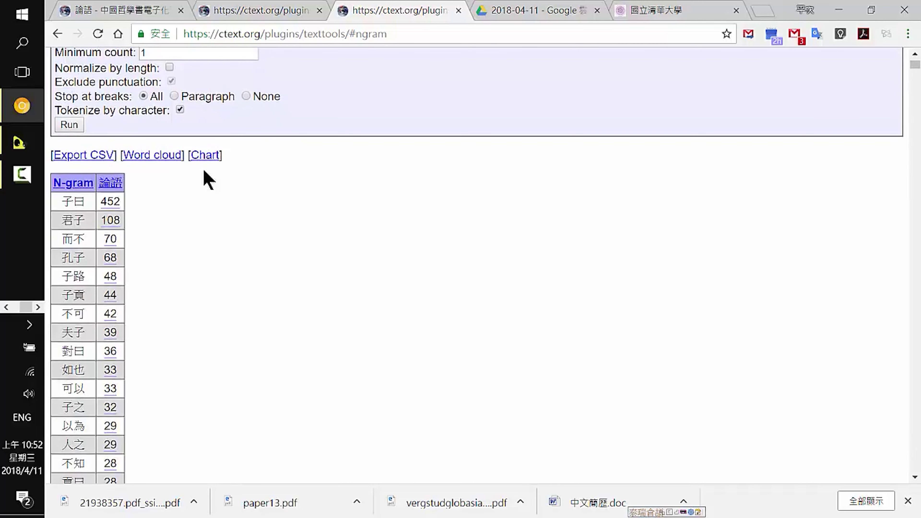
{"action": "left_click", "coordinate": [149, 156]}
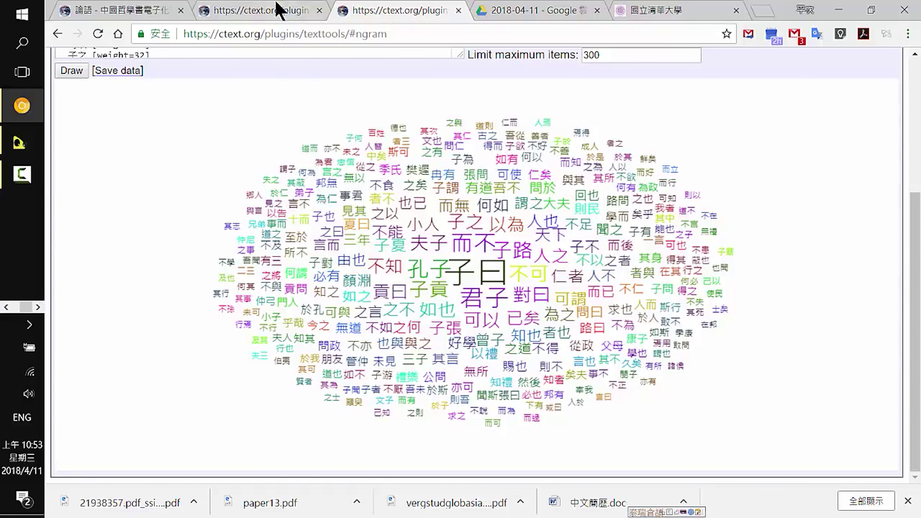
Step: Run the n-gram analysis on 孟子 and 論語 together in their shared Text tools session, with n at 2 and minimum count 2
{"action": "left_click", "coordinate": [278, 15]}
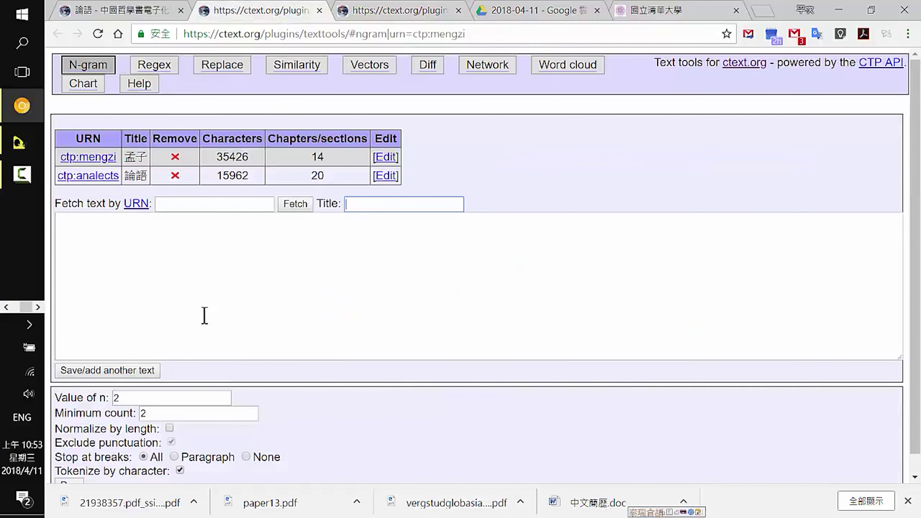
{"action": "scroll", "coordinate": [383, 285], "scroll_direction": "down", "scroll_amount": 1}
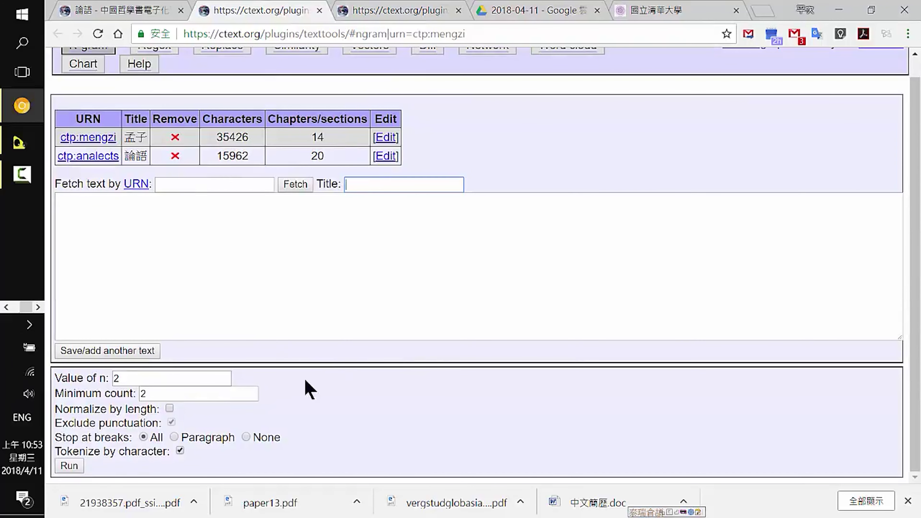
{"action": "left_click", "coordinate": [74, 467]}
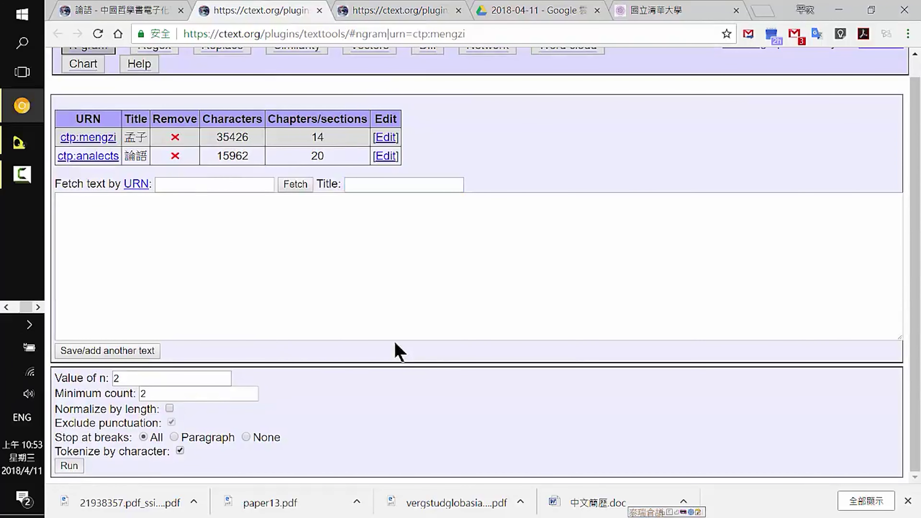
{"action": "scroll", "coordinate": [414, 365], "scroll_direction": "up", "scroll_amount": 2}
{"action": "scroll", "coordinate": [413, 364], "scroll_direction": "up", "scroll_amount": 3}
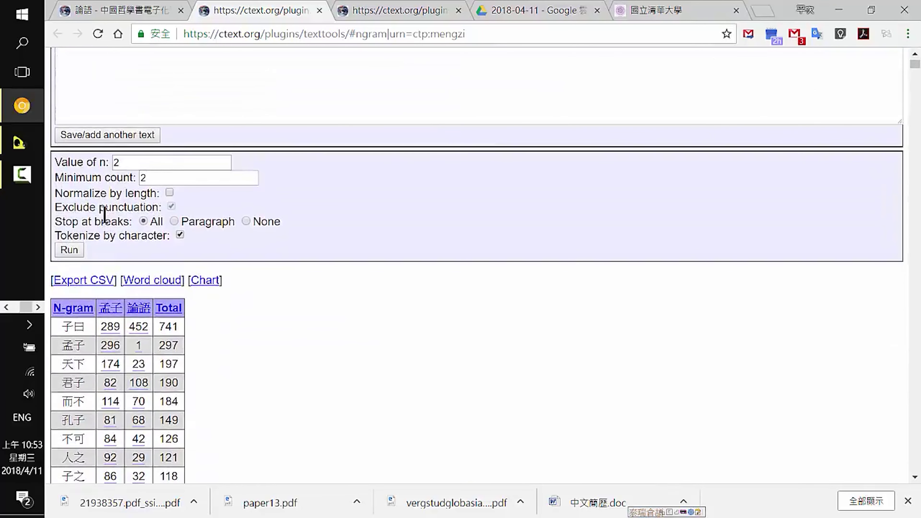